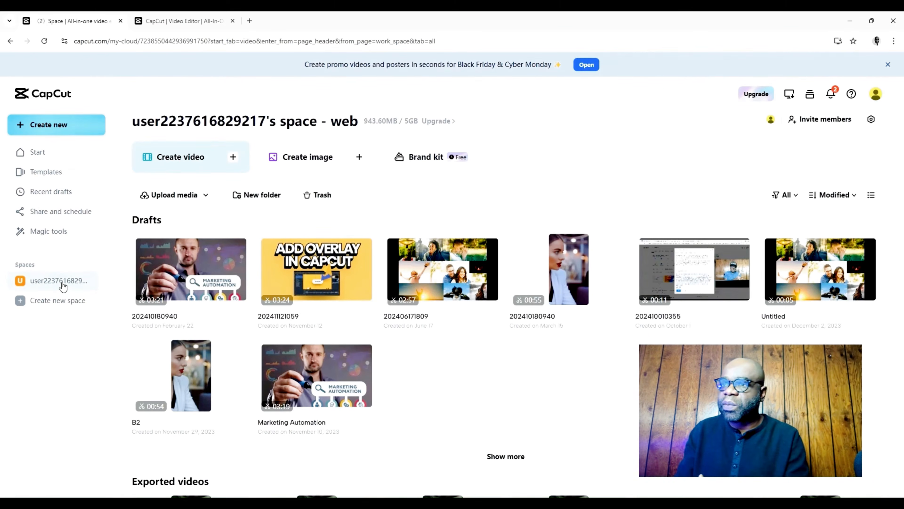
{"action": "left_click", "coordinate": [184, 263]}
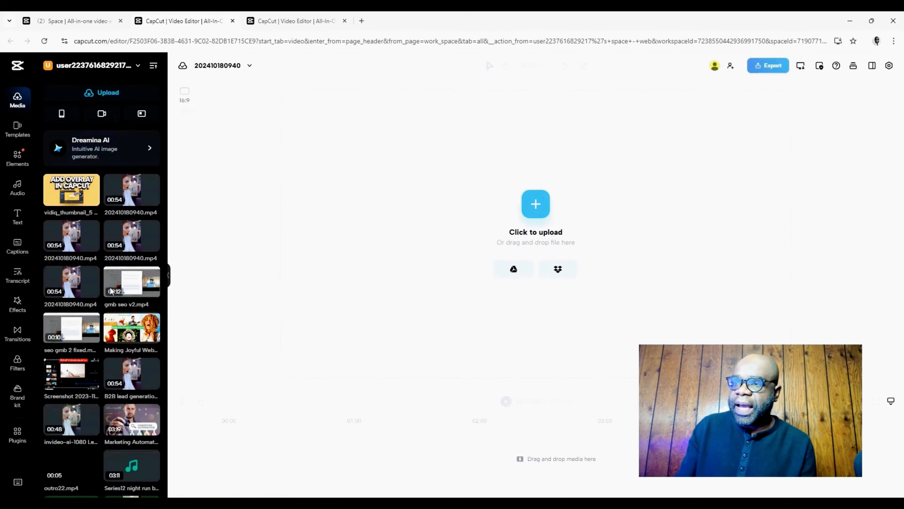
{"action": "left_click", "coordinate": [138, 420]}
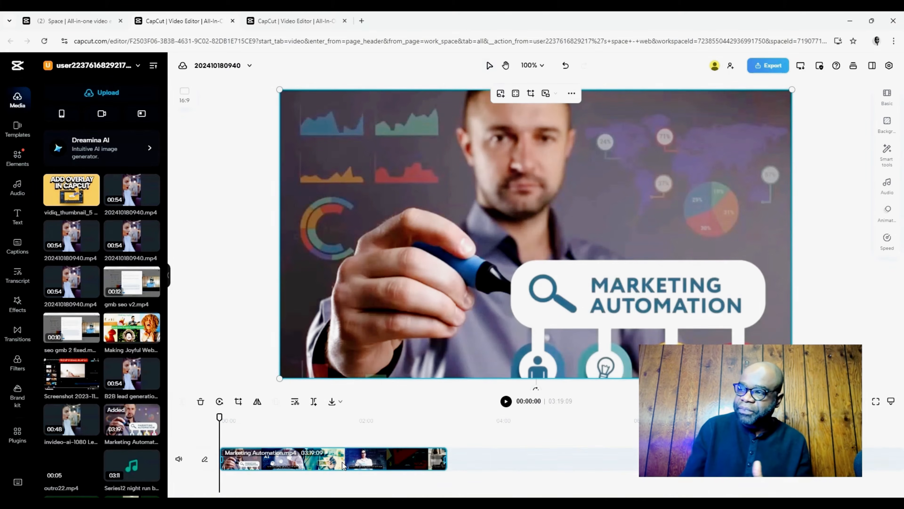
Preview the opening second of the video and return the playhead to the start
{"action": "left_click", "coordinate": [508, 404]}
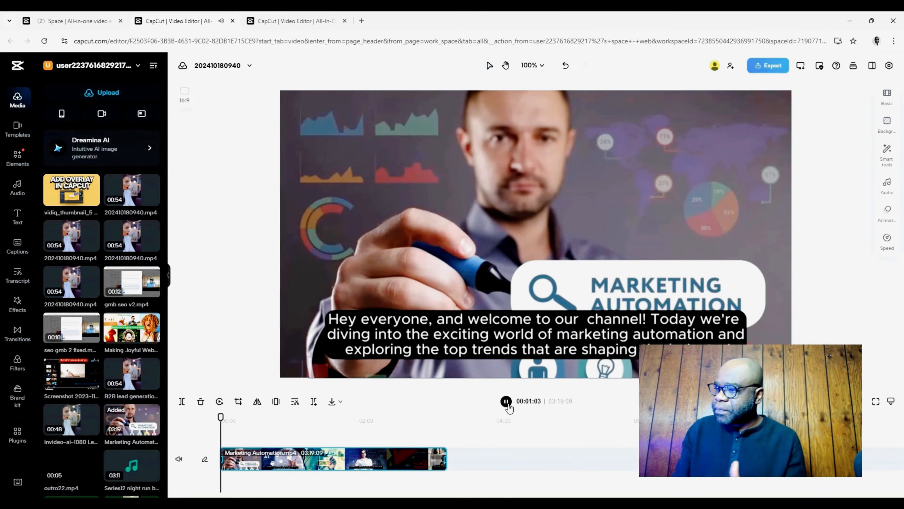
{"action": "left_click", "coordinate": [507, 403]}
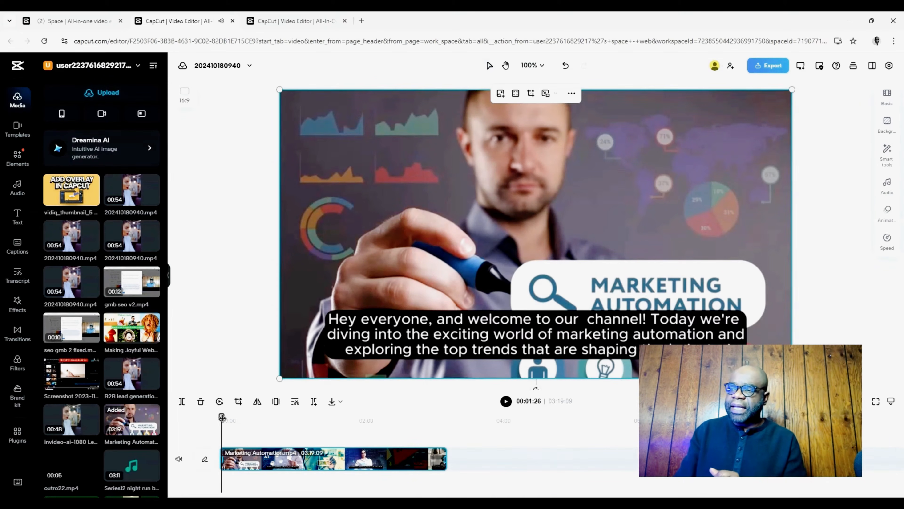
{"action": "left_click_drag", "start_coordinate": [222, 416], "coordinate": [212, 417]}
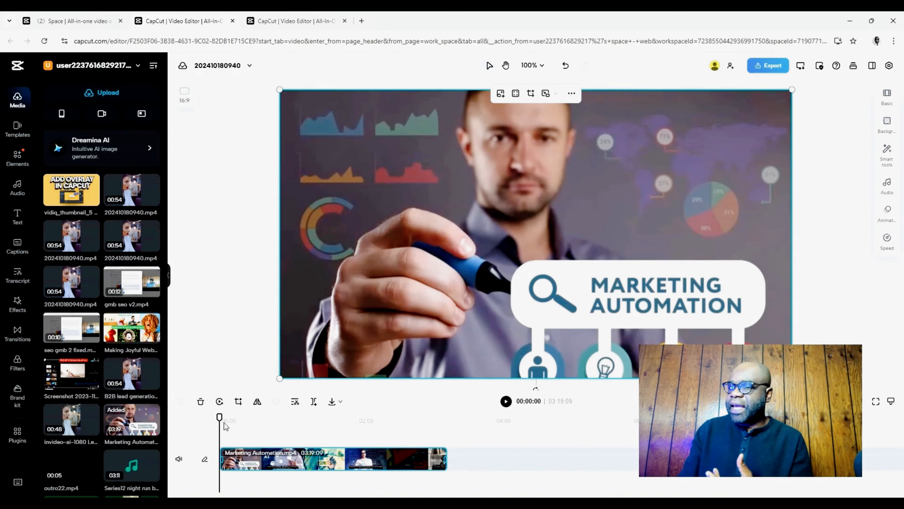
Add a body text element to the video at 00:27:04
{"action": "left_click_drag", "start_coordinate": [219, 417], "coordinate": [250, 417]}
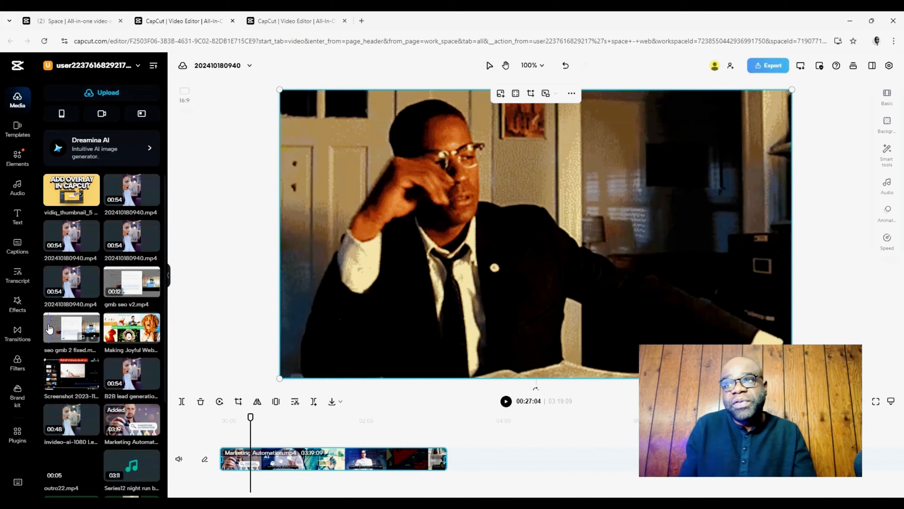
{"action": "left_click", "coordinate": [17, 218]}
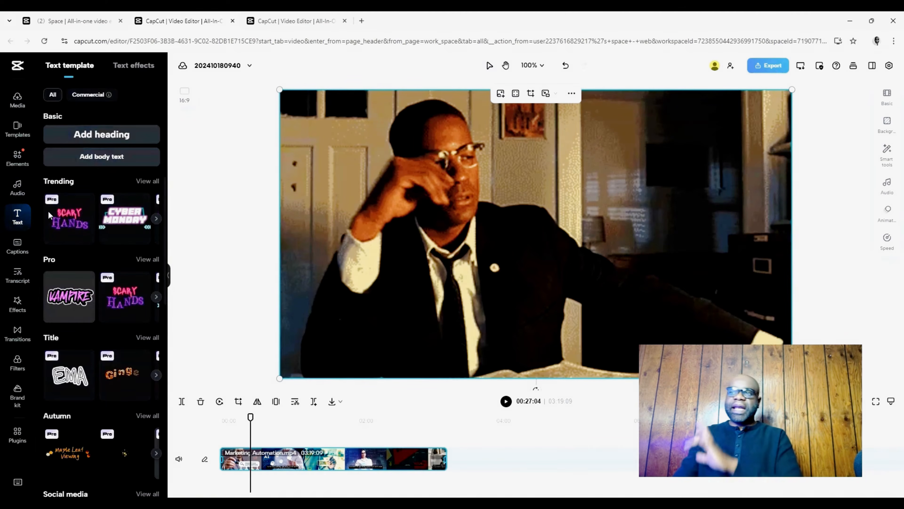
{"action": "scroll", "coordinate": [99, 265], "scroll_direction": "down", "scroll_amount": 10}
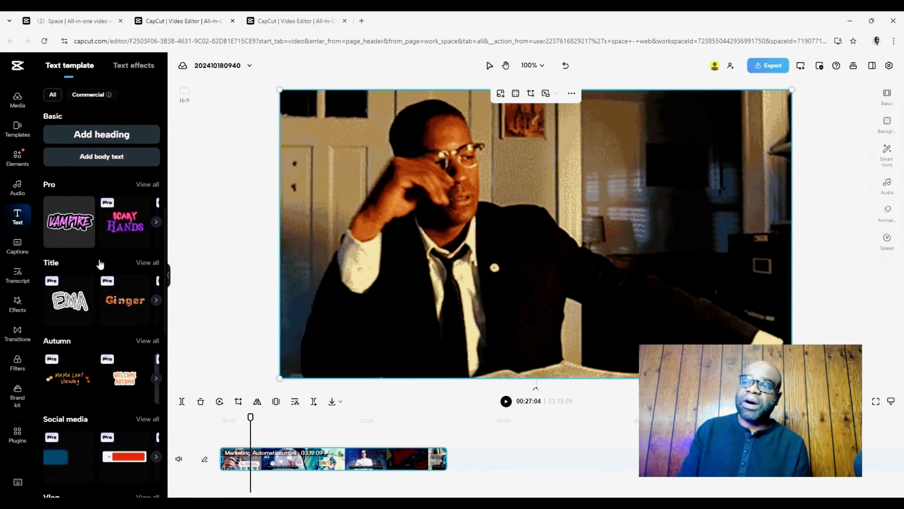
{"action": "scroll", "coordinate": [114, 336], "scroll_direction": "up", "scroll_amount": 7}
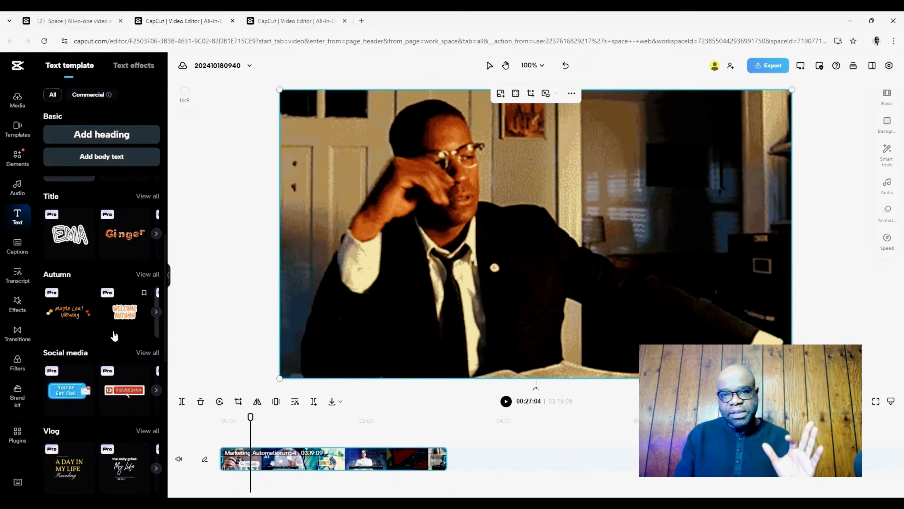
{"action": "scroll", "coordinate": [90, 355], "scroll_direction": "up", "scroll_amount": 4}
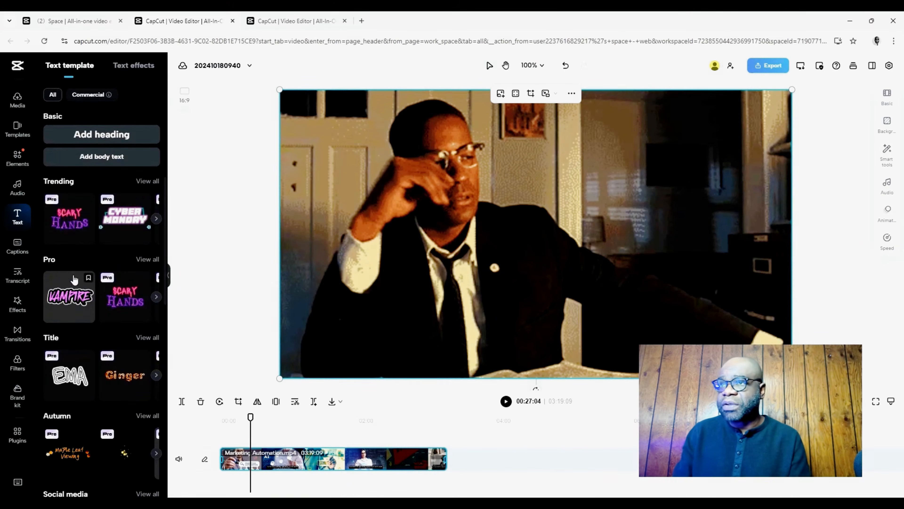
{"action": "left_click", "coordinate": [116, 157]}
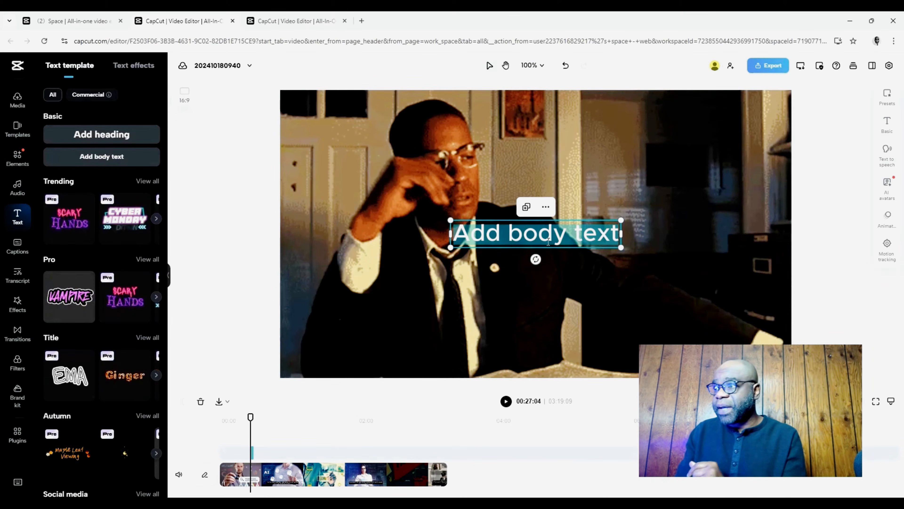
Replace the placeholder body text with "DENZEL is FRUSTRATED"
{"action": "left_click", "coordinate": [454, 235]}
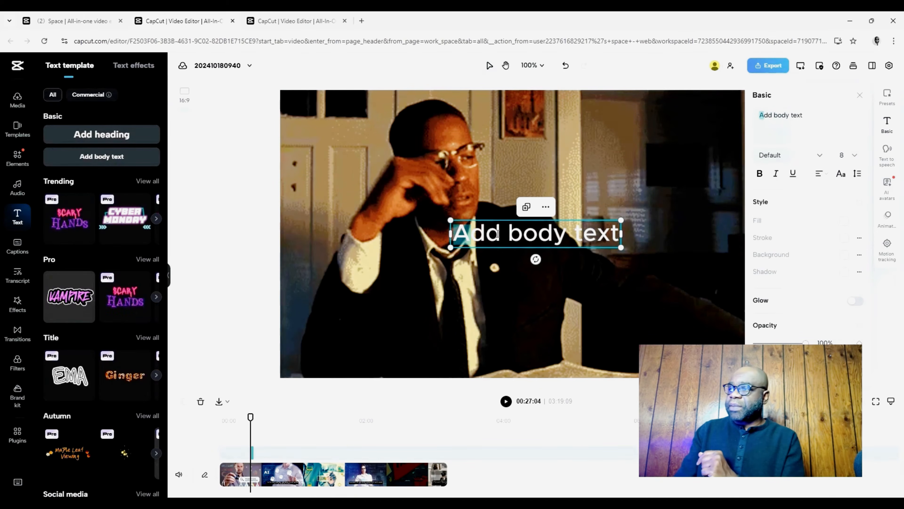
{"action": "left_click_drag", "start_coordinate": [497, 234], "coordinate": [621, 234]}
{"action": "type", "text": "D"}
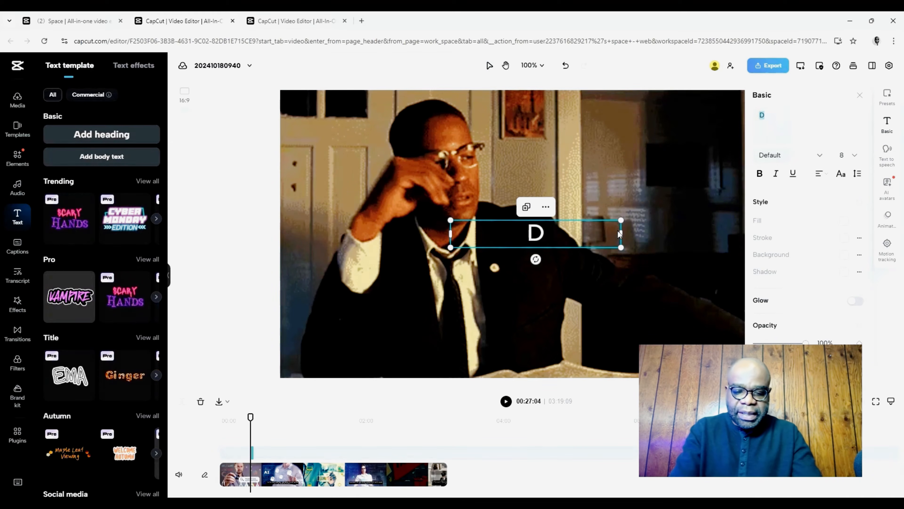
{"action": "type", "text": "ENZEL"}
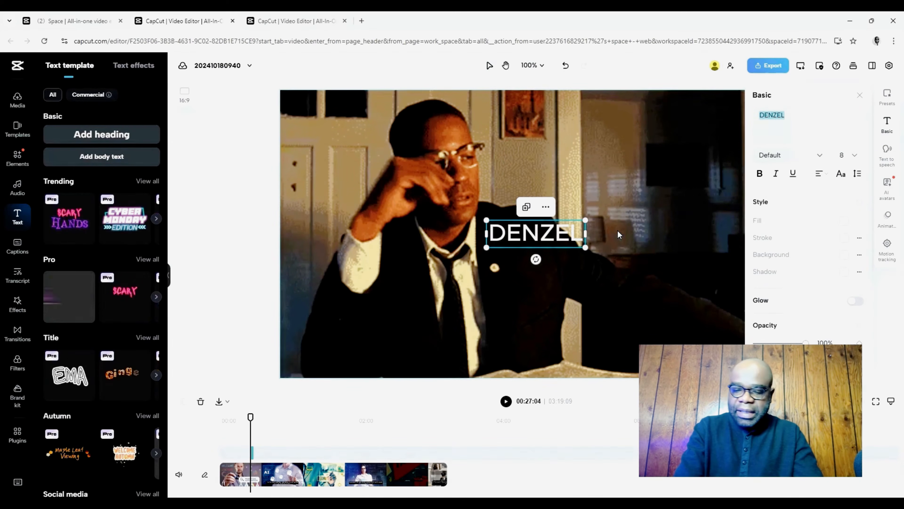
{"action": "type", "text": " is FRUS"}
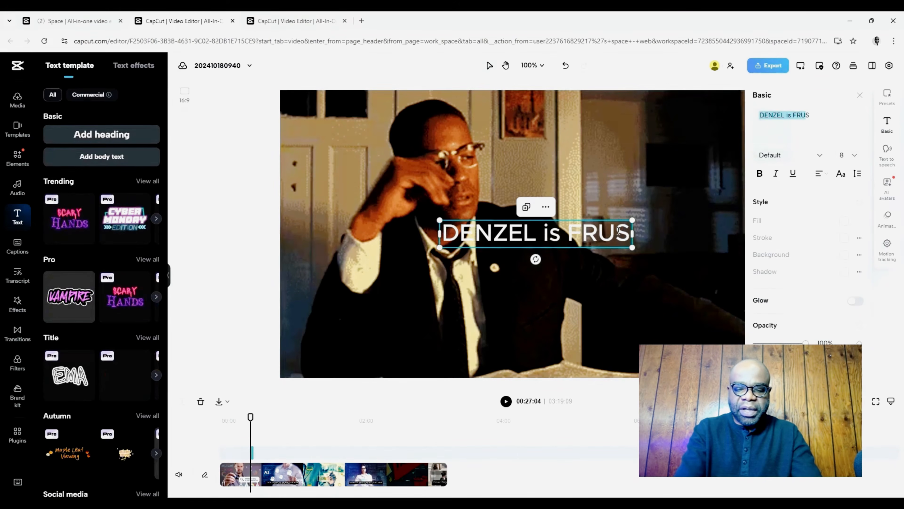
{"action": "type", "text": "TRATED"}
{"action": "left_click", "coordinate": [635, 294]}
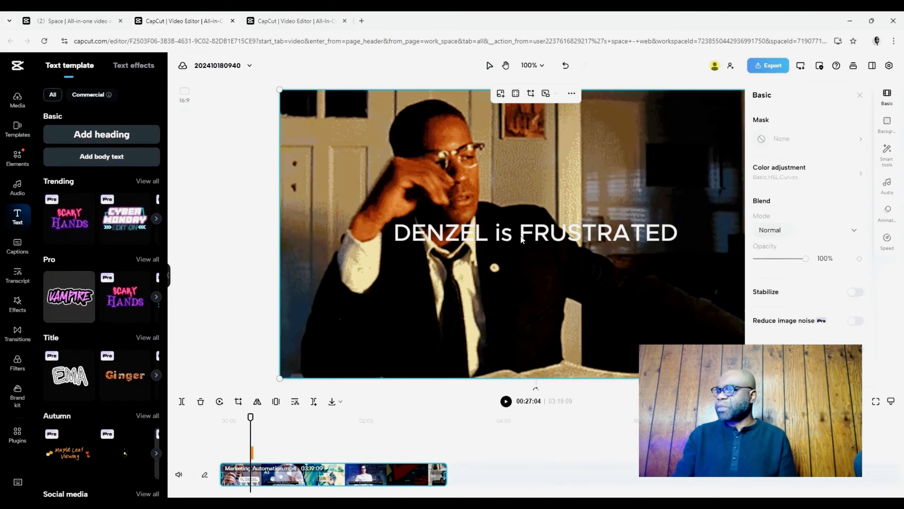
Make the "DENZEL is FRUSTRATED" text bold and larger, and move it higher in the frame
{"action": "left_click", "coordinate": [522, 238]}
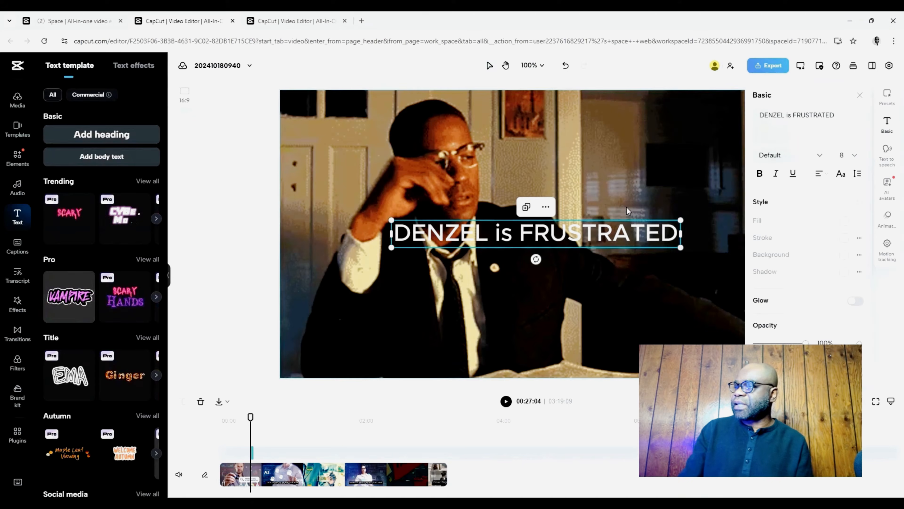
{"action": "left_click", "coordinate": [760, 174]}
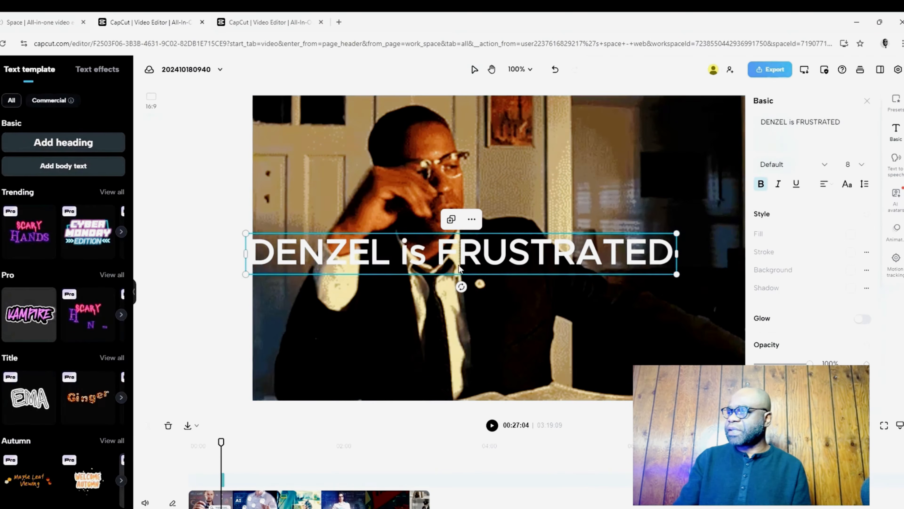
{"action": "left_click_drag", "start_coordinate": [459, 269], "coordinate": [481, 224]}
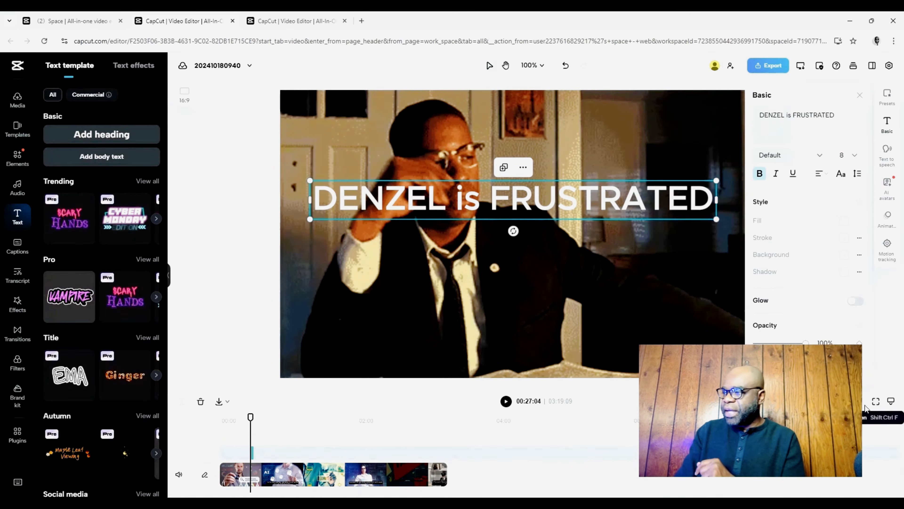
Trim the end of the "DENZEL is FRUSTRATED" clip to shortly before 00:28:09 on the timeline
{"action": "scroll", "coordinate": [676, 446], "scroll_direction": "up", "scroll_amount": 5}
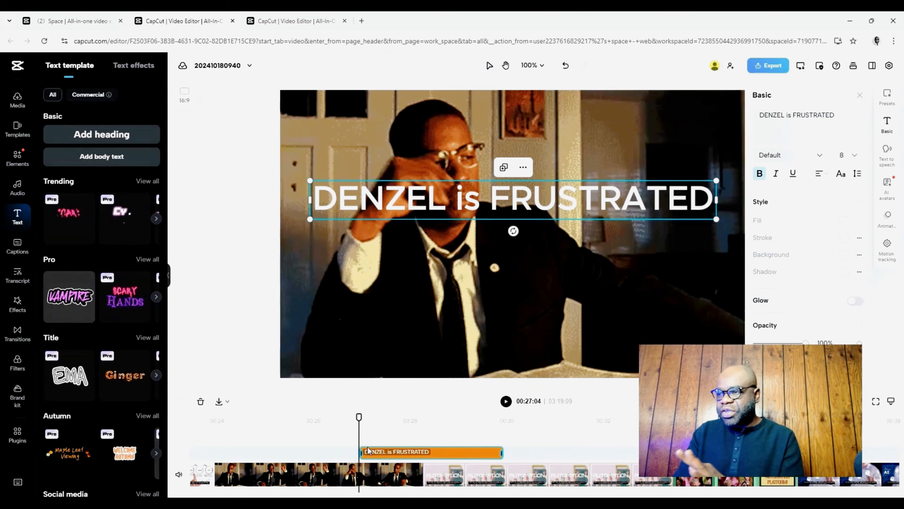
{"action": "left_click_drag", "start_coordinate": [357, 416], "coordinate": [415, 417]}
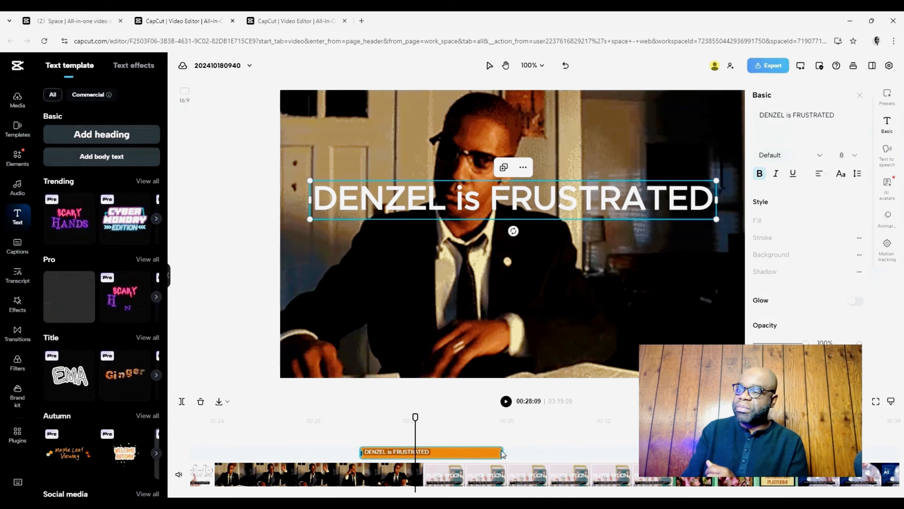
{"action": "left_click_drag", "start_coordinate": [502, 452], "coordinate": [409, 441]}
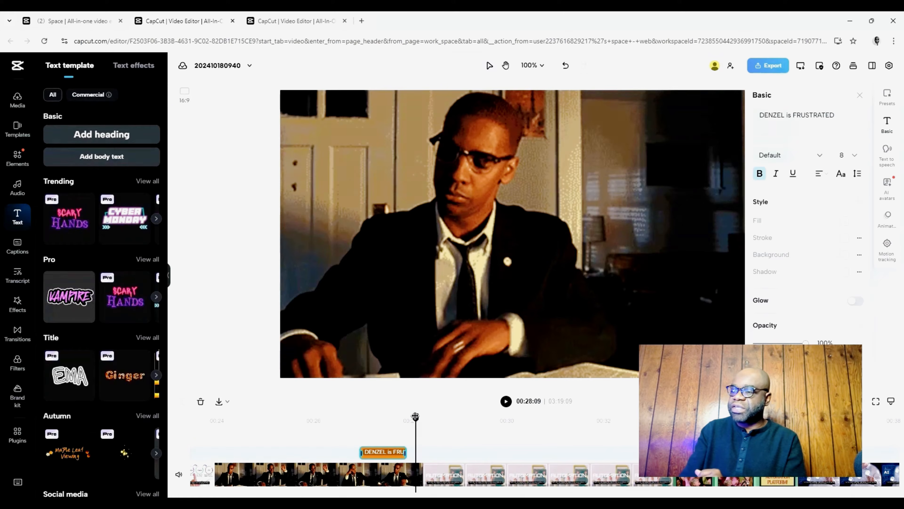
{"action": "left_click_drag", "start_coordinate": [415, 416], "coordinate": [385, 414]}
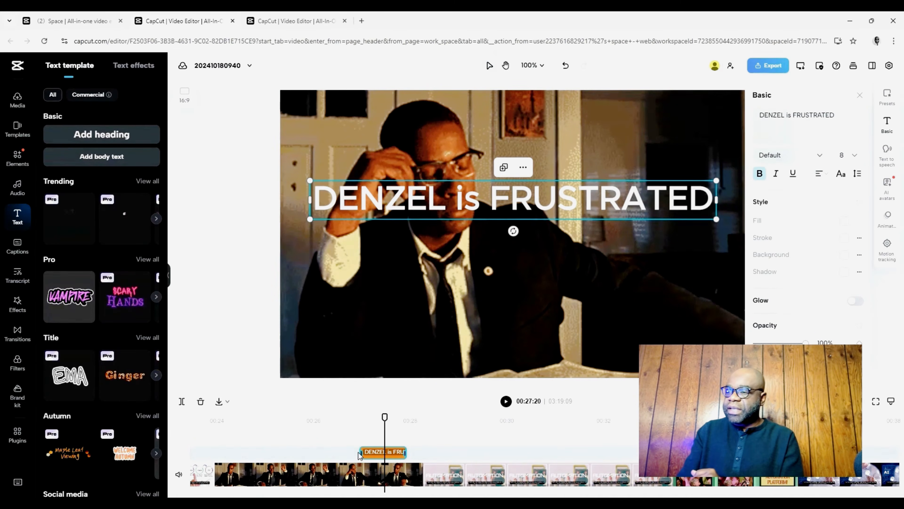
Extend the start of the text clip back to about 00:24:20
{"action": "left_click_drag", "start_coordinate": [361, 451], "coordinate": [239, 451]}
{"action": "scroll", "coordinate": [314, 477], "scroll_direction": "left", "scroll_amount": 5}
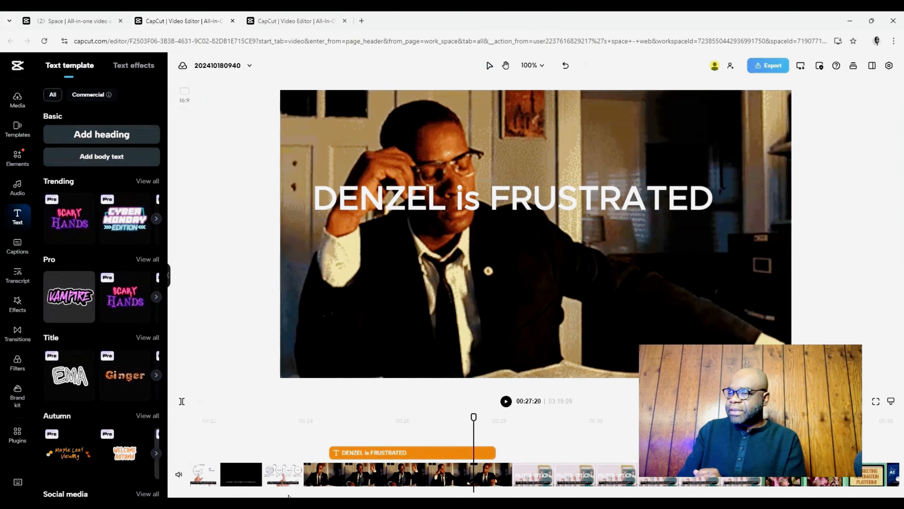
{"action": "left_click", "coordinate": [389, 452]}
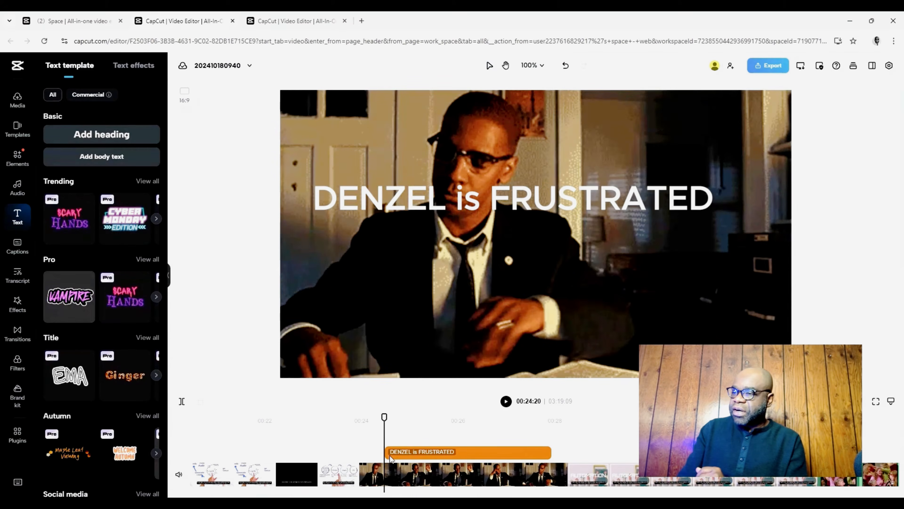
Extend the text clip's start to 00:24:05, aligning it with the beginning of the seated man's scene
{"action": "left_click", "coordinate": [397, 456]}
{"action": "key", "text": "Left"}
{"action": "key", "text": "Left"}
{"action": "key", "text": "Left"}
{"action": "key", "text": "Left"}
{"action": "key", "text": "Left"}
{"action": "key", "text": "Left"}
{"action": "key", "text": "Left"}
{"action": "key", "text": "Left"}
{"action": "key", "text": "Left"}
{"action": "key", "text": "Left"}
{"action": "key", "text": "Left"}
{"action": "key", "text": "Left"}
{"action": "key", "text": "Left"}
{"action": "key", "text": "Left"}
{"action": "key", "text": "Left"}
{"action": "key", "text": "Left"}
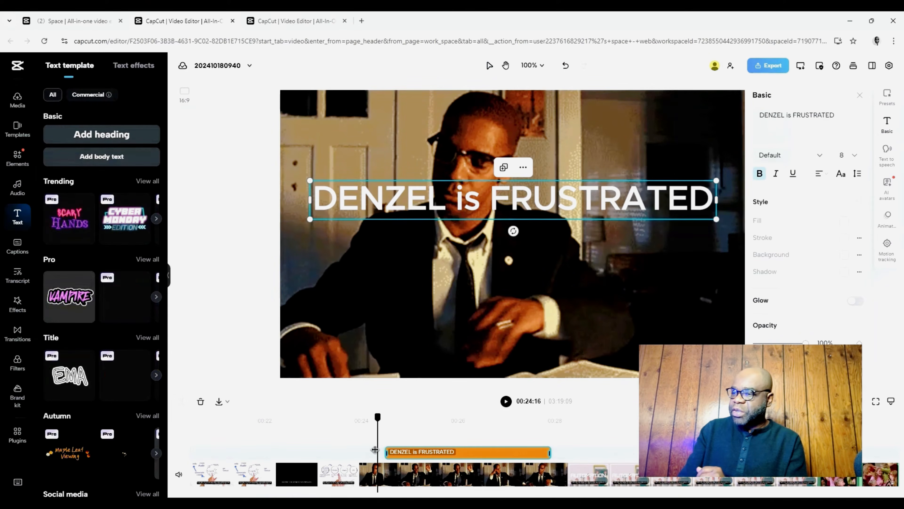
{"action": "left_click_drag", "start_coordinate": [387, 453], "coordinate": [359, 453]}
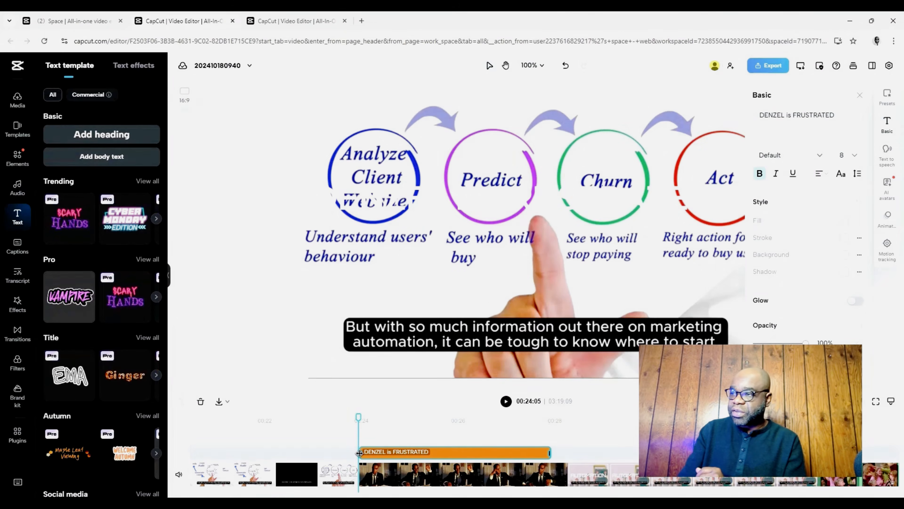
Play the video from 00:24:03 to 00:28:07 to check when the text overlay appears and disappears
{"action": "left_click", "coordinate": [409, 419]}
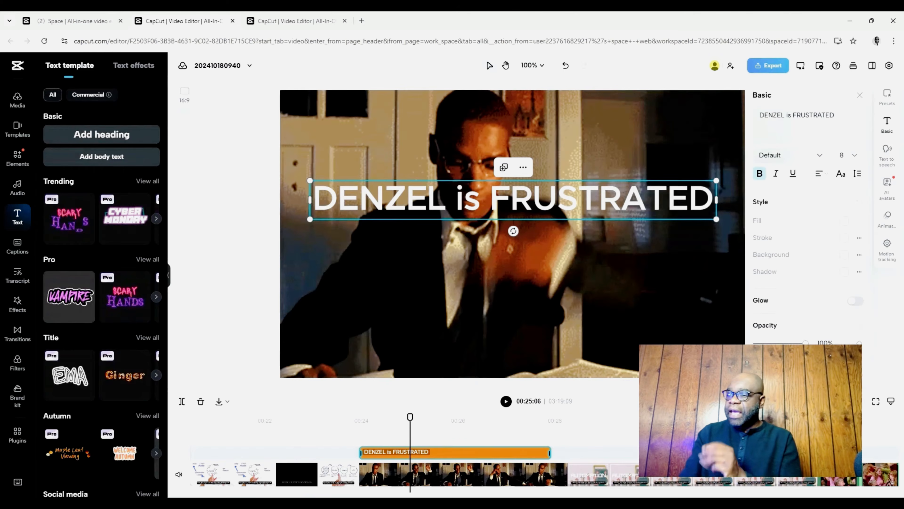
{"action": "left_click", "coordinate": [357, 421]}
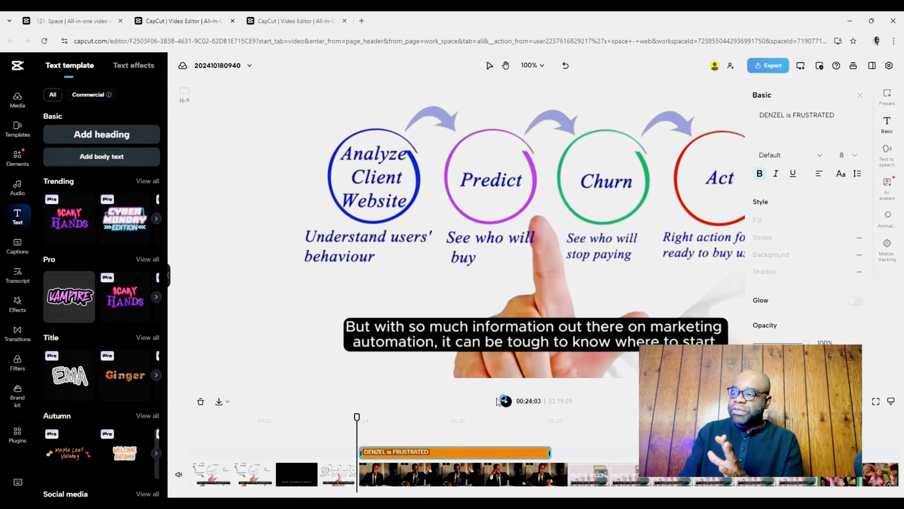
{"action": "left_click", "coordinate": [505, 401]}
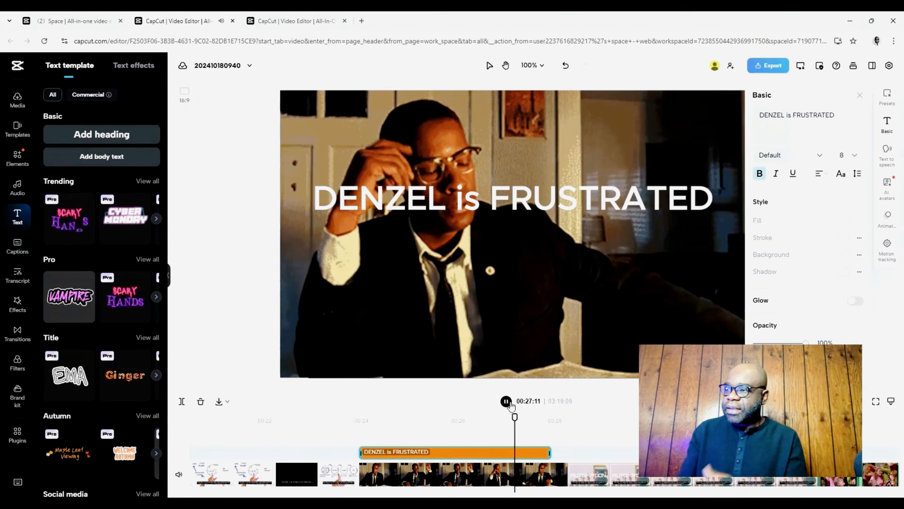
{"action": "left_click", "coordinate": [508, 402]}
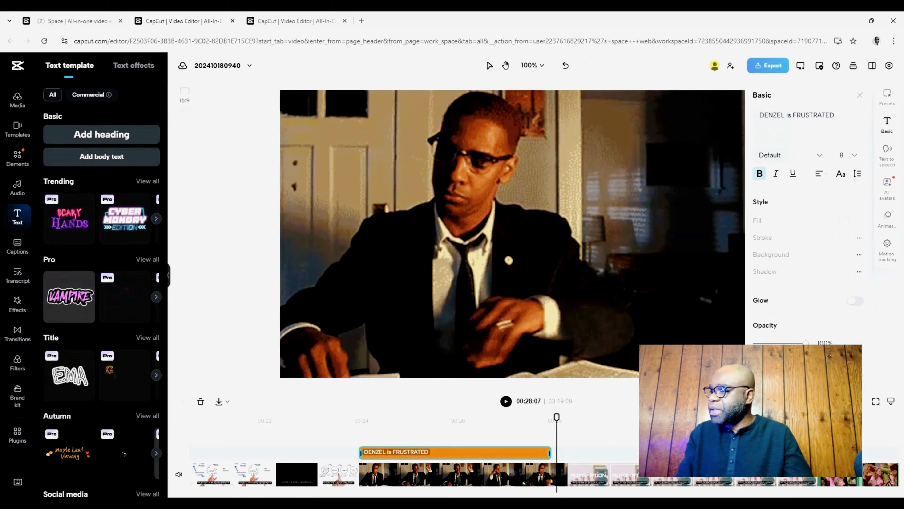
Duplicate the Marketing Automation.mp4 video clip on the timeline
{"action": "scroll", "coordinate": [463, 435], "scroll_direction": "down", "scroll_amount": 5}
{"action": "scroll", "coordinate": [463, 435], "scroll_direction": "down", "scroll_amount": 3}
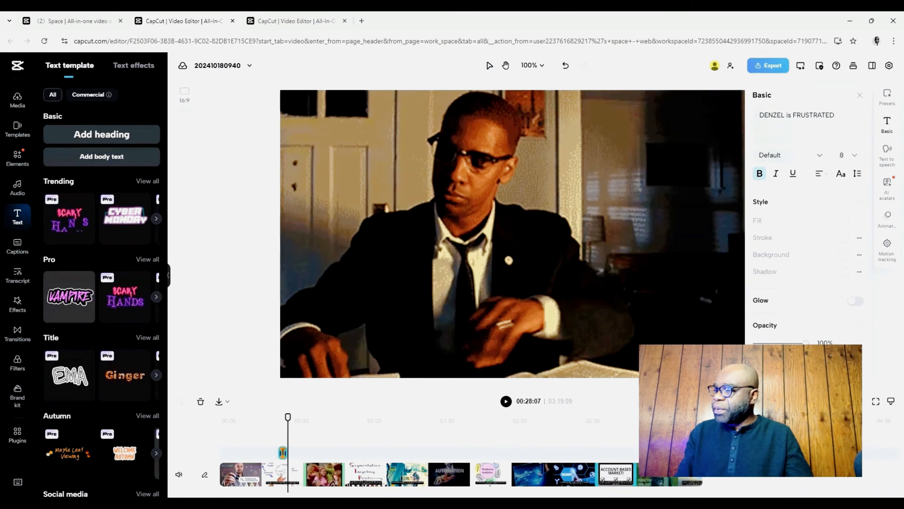
{"action": "scroll", "coordinate": [319, 475], "scroll_direction": "down", "scroll_amount": 3}
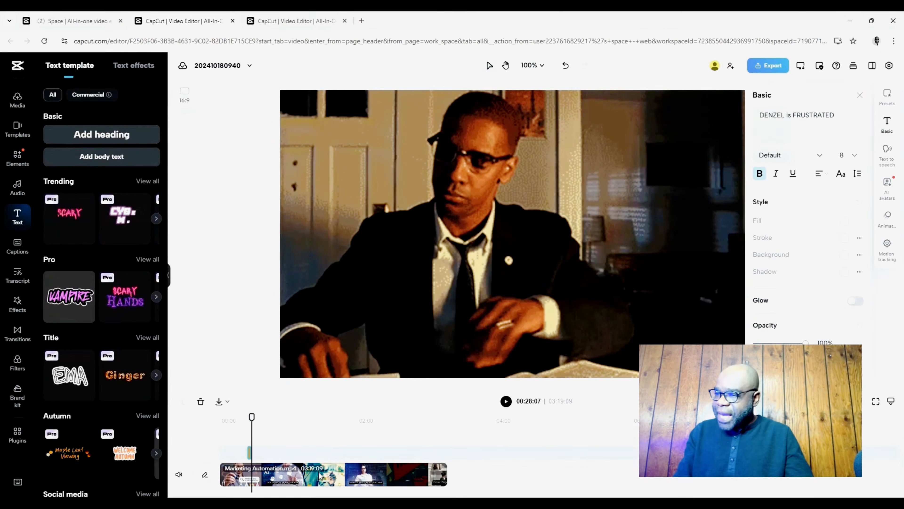
{"action": "scroll", "coordinate": [319, 475], "scroll_direction": "up", "scroll_amount": 2}
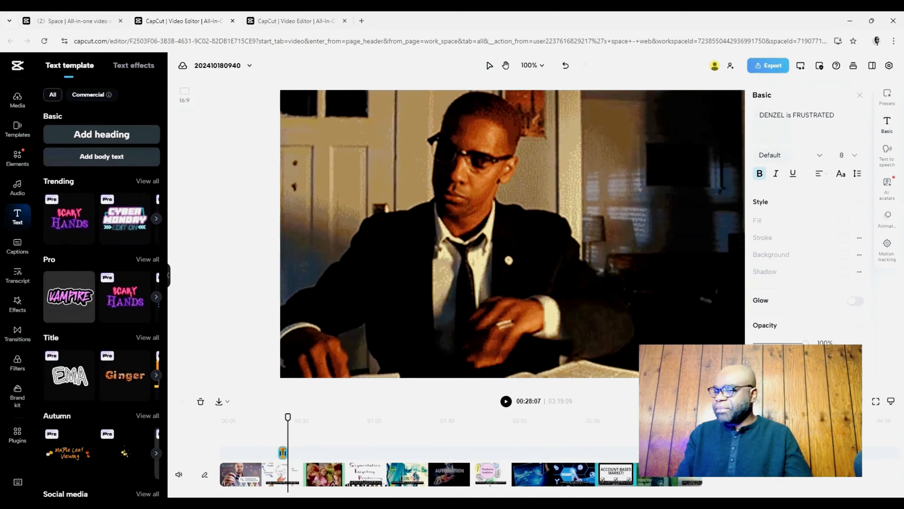
{"action": "scroll", "coordinate": [319, 476], "scroll_direction": "down", "scroll_amount": 3}
{"action": "right_click", "coordinate": [395, 479]}
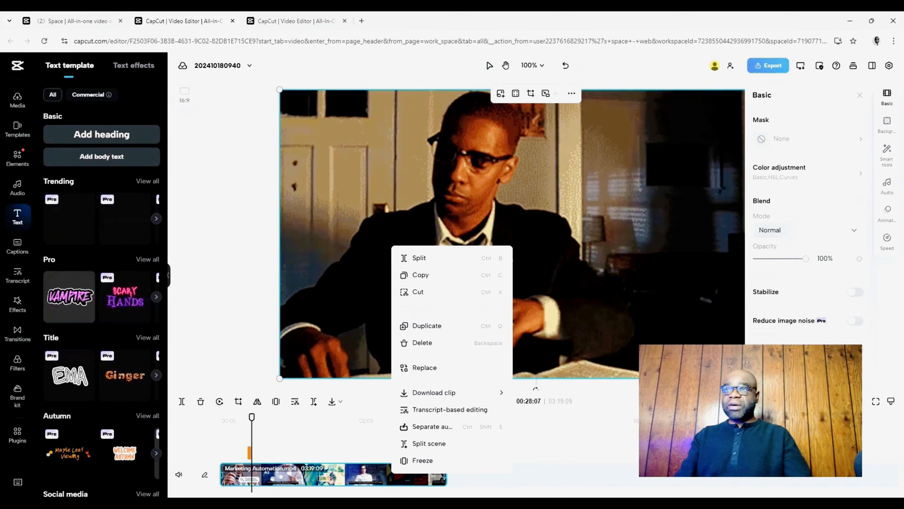
{"action": "left_click", "coordinate": [18, 98]}
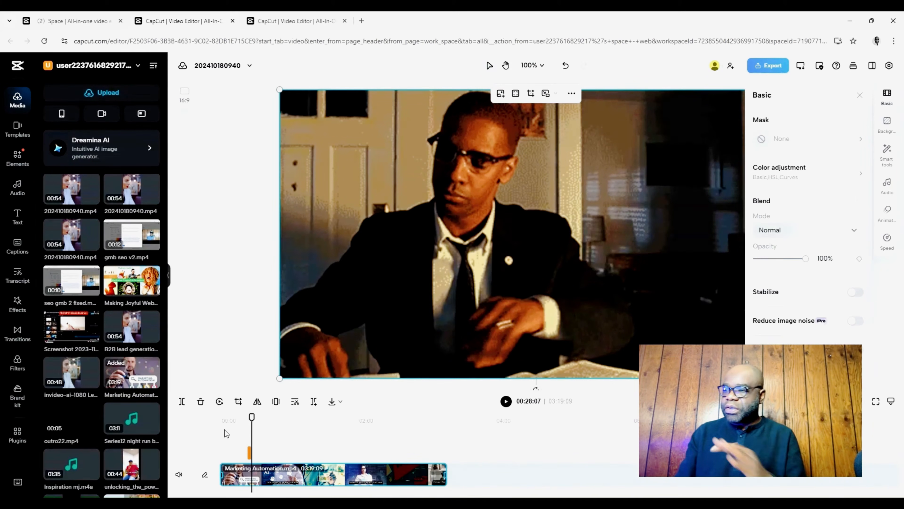
{"action": "right_click", "coordinate": [343, 475]}
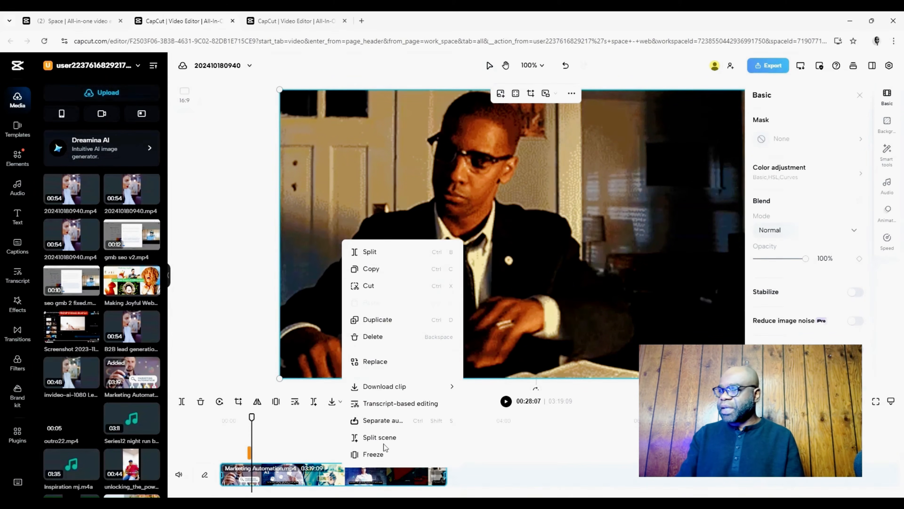
{"action": "left_click", "coordinate": [373, 319]}
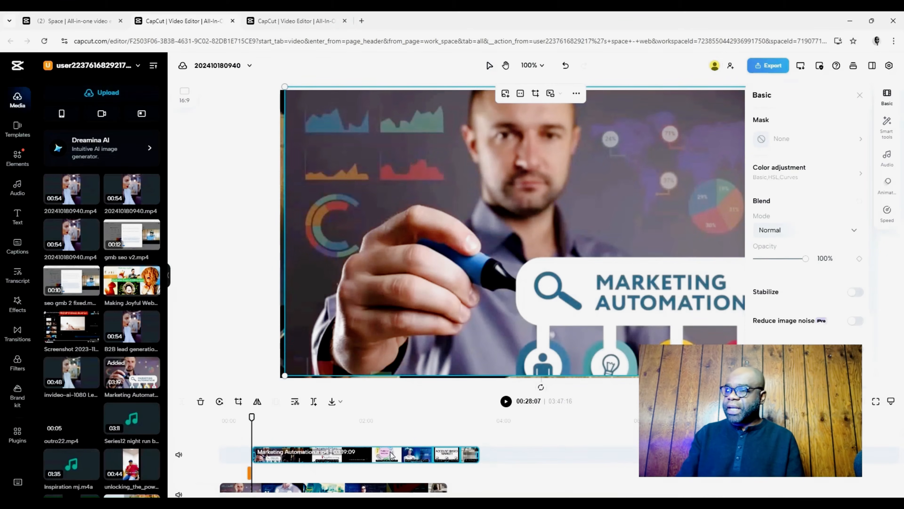
Move the duplicated video clip to the start of the timeline and align its picture exactly with the original frame
{"action": "left_click_drag", "start_coordinate": [391, 456], "coordinate": [357, 453]}
{"action": "left_click_drag", "start_coordinate": [355, 453], "coordinate": [355, 454]}
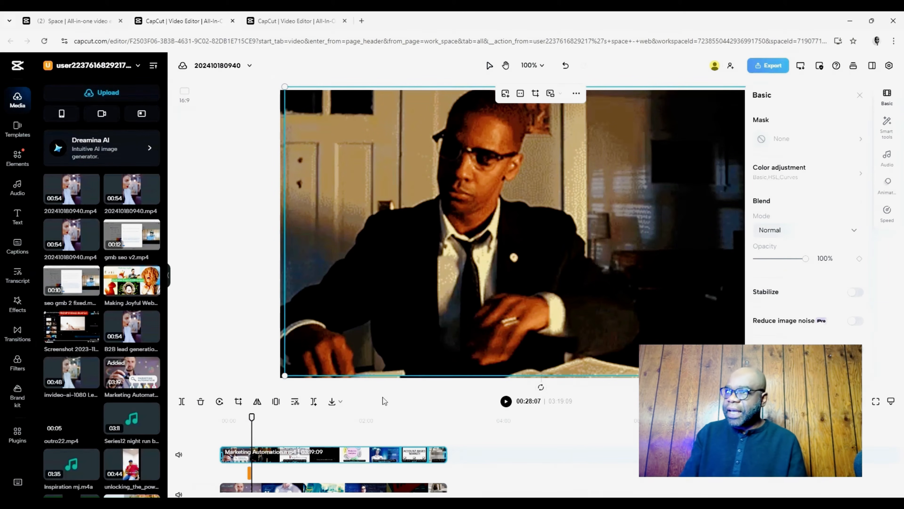
{"action": "left_click_drag", "start_coordinate": [494, 253], "coordinate": [489, 258]}
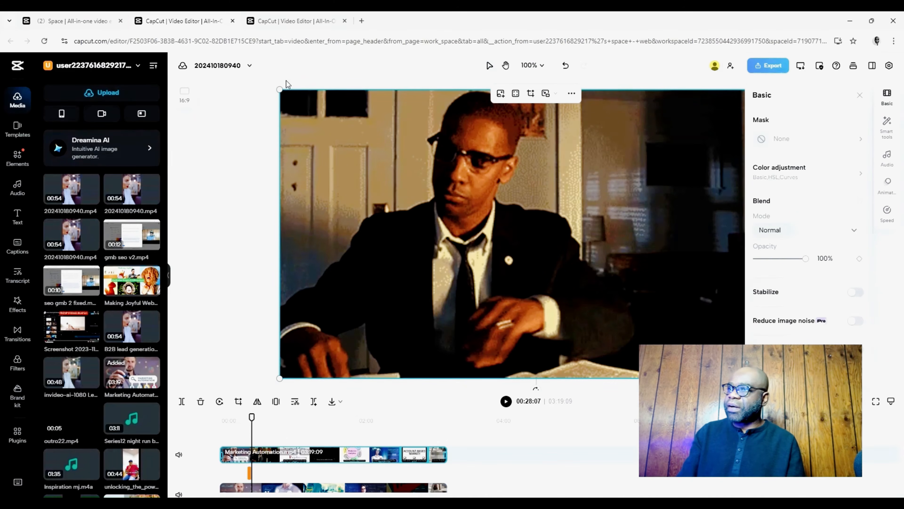
{"action": "mouse_move", "coordinate": [827, 94]}
{"action": "left_mouse_down"}
{"action": "mouse_move", "coordinate": [854, 92]}
{"action": "mouse_move", "coordinate": [802, 97]}
{"action": "mouse_move", "coordinate": [819, 87]}
{"action": "left_mouse_up"}
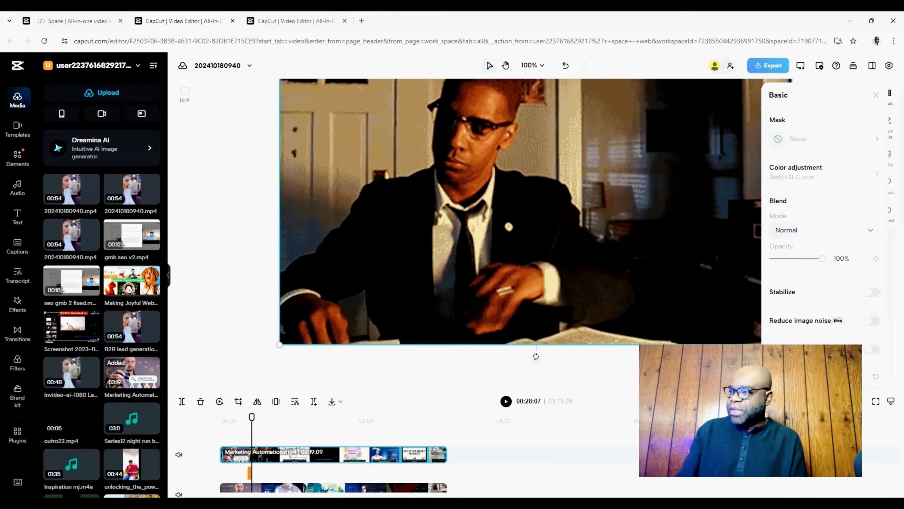
Remove the duplicated video layer with the playhead at 00:25:11 to compare the text overlay, and undo the removal
{"action": "scroll", "coordinate": [523, 420], "scroll_direction": "up", "scroll_amount": 5}
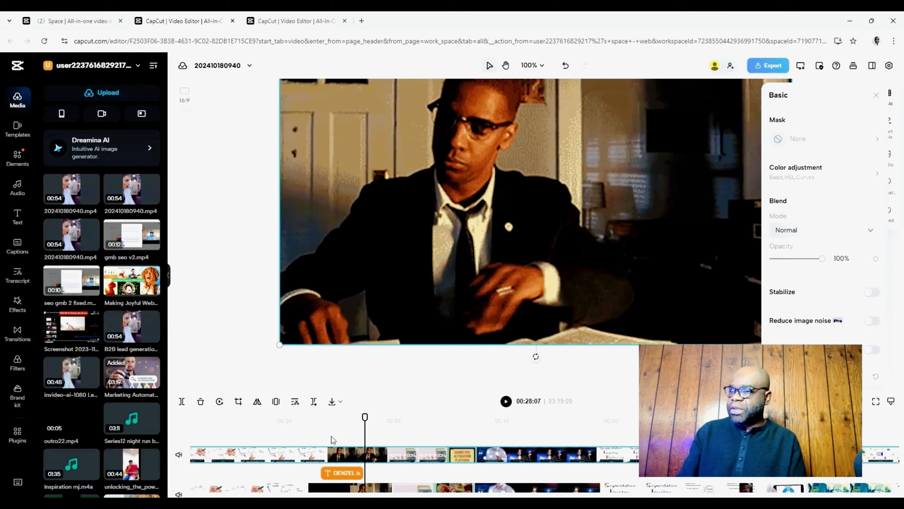
{"action": "left_click", "coordinate": [333, 422]}
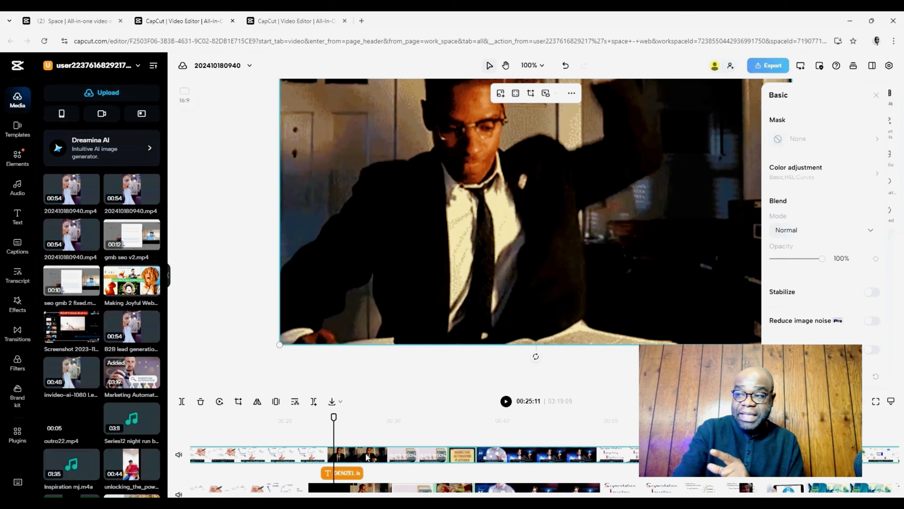
{"action": "left_click_drag", "start_coordinate": [367, 457], "coordinate": [366, 454]}
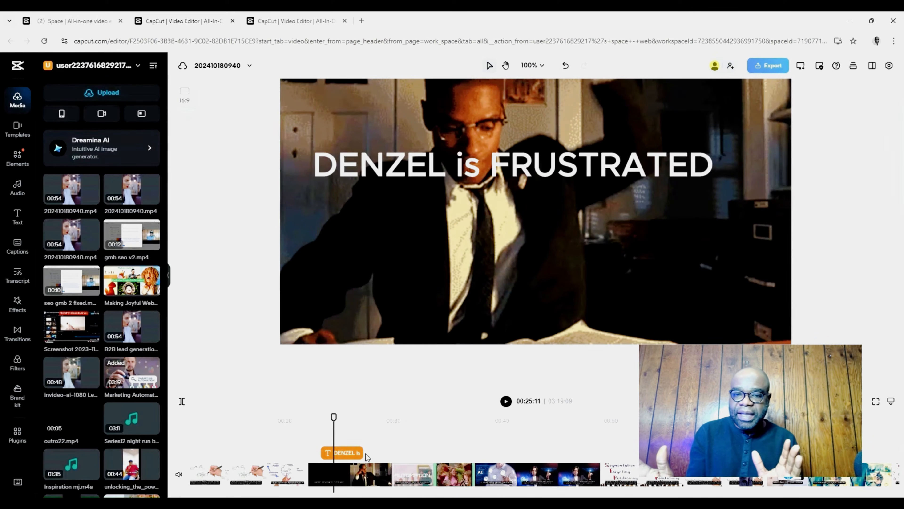
{"action": "key", "text": "ctrl+z"}
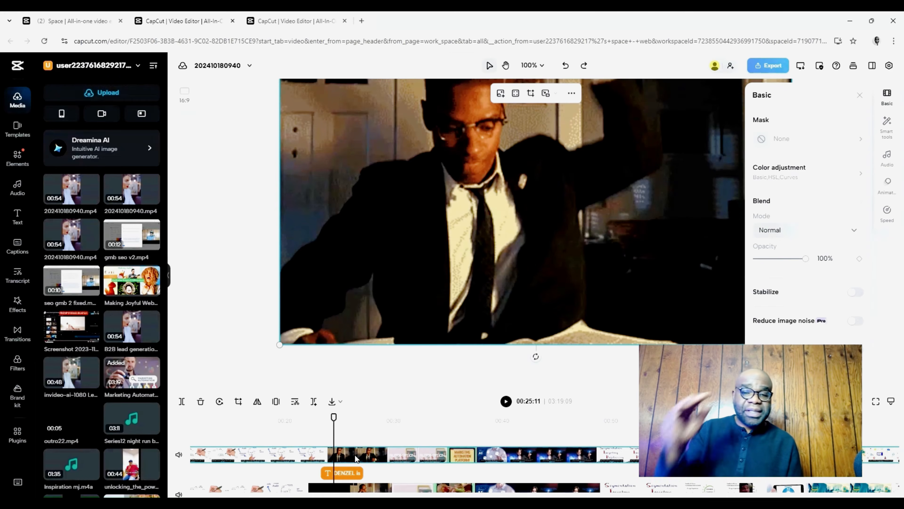
Turn on automatic background removal for the duplicated Marketing Automation.mp4 clip above the text layer
{"action": "scroll", "coordinate": [355, 454], "scroll_direction": "down", "scroll_amount": 1}
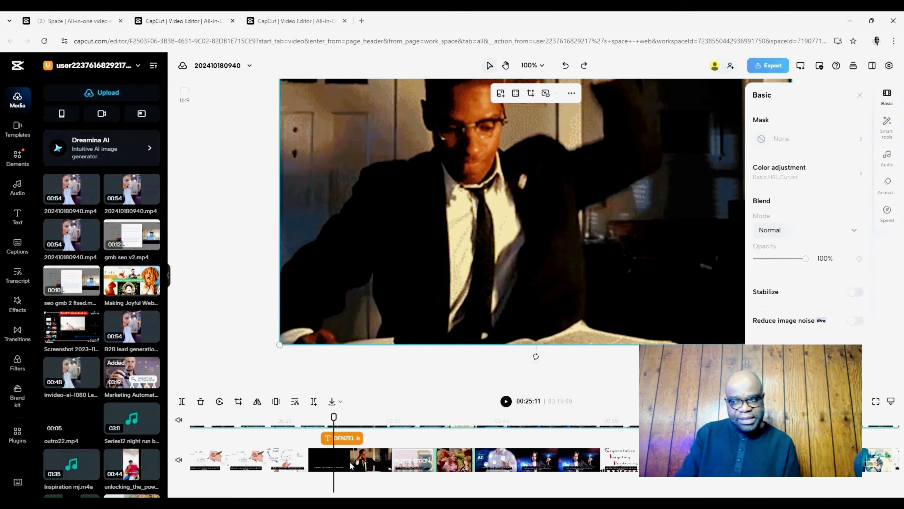
{"action": "scroll", "coordinate": [349, 461], "scroll_direction": "up", "scroll_amount": 1}
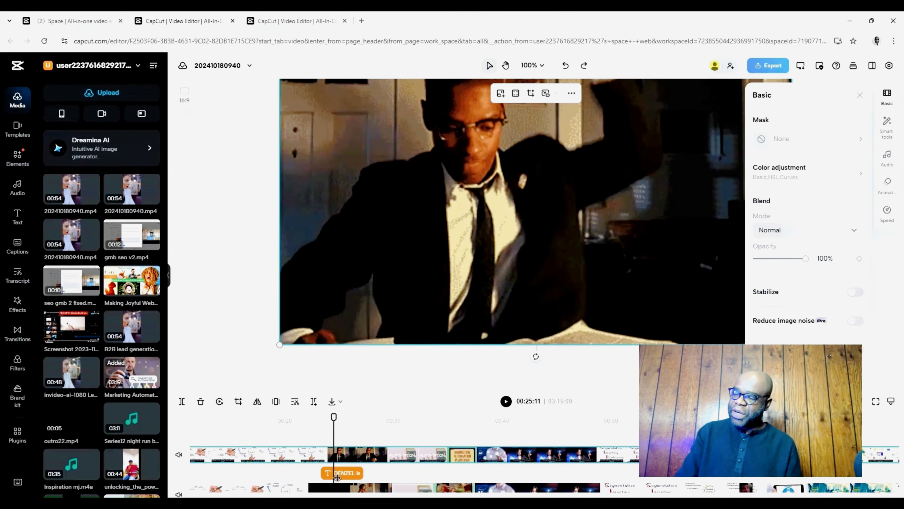
{"action": "right_click", "coordinate": [351, 457]}
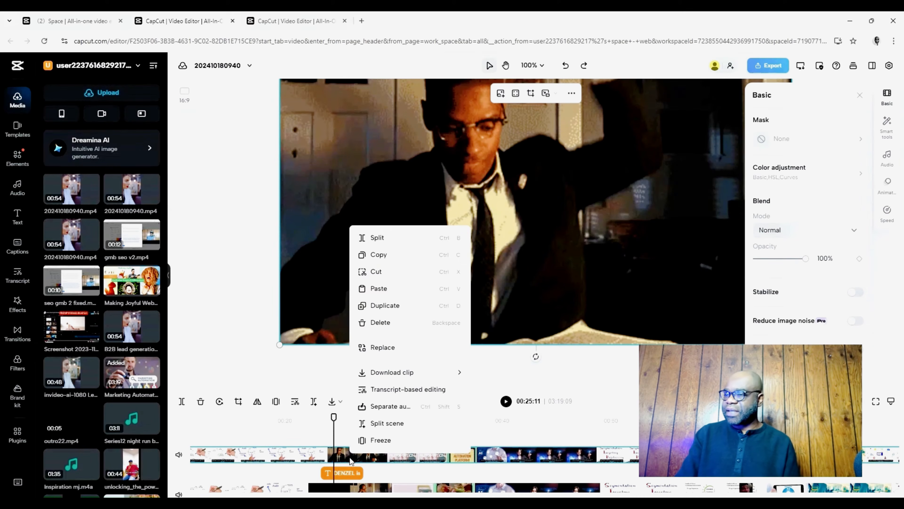
{"action": "key", "text": "Escape"}
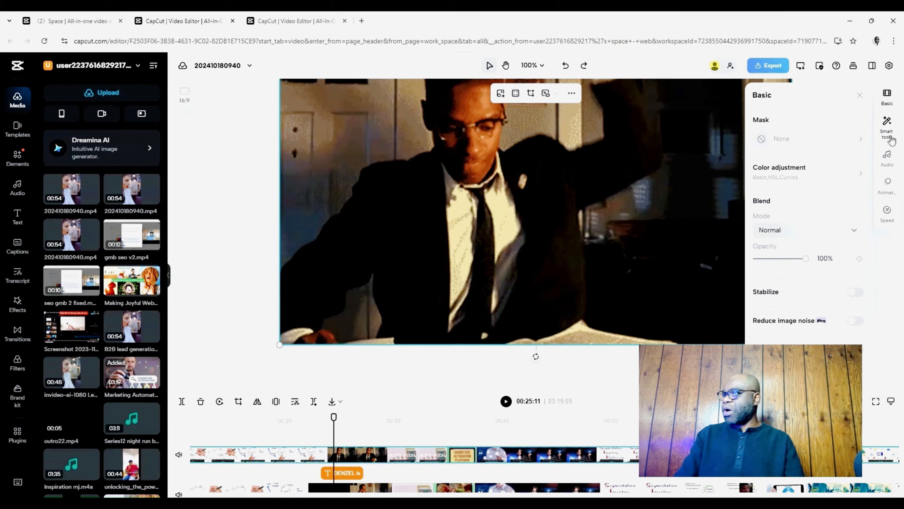
{"action": "left_click", "coordinate": [887, 128]}
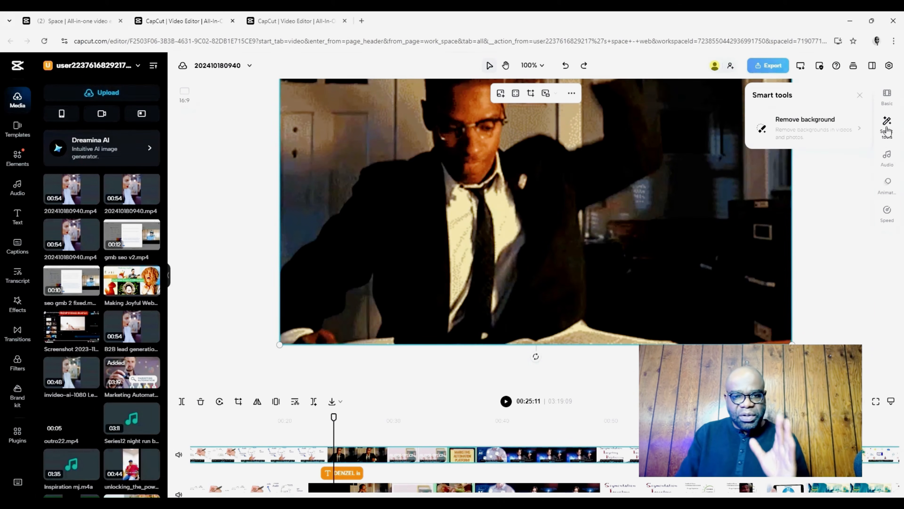
{"action": "mouse_move", "coordinate": [825, 133]}
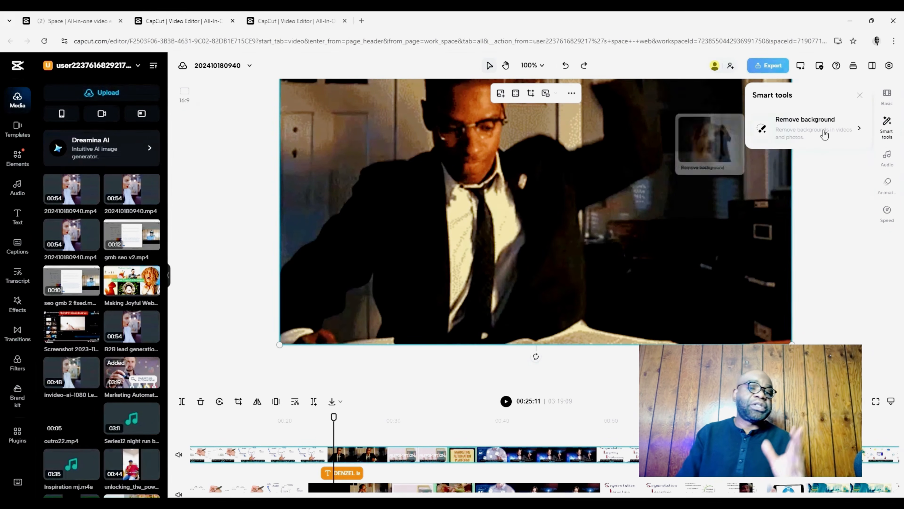
{"action": "left_click", "coordinate": [824, 133]}
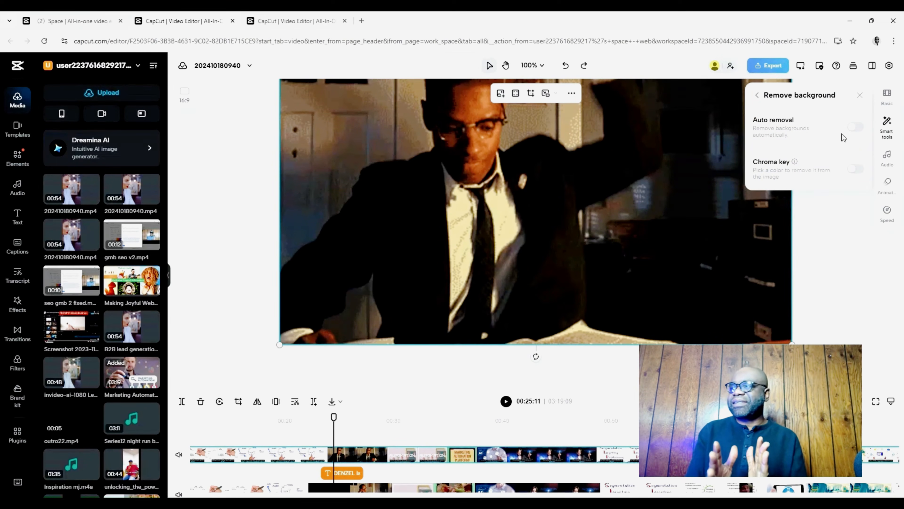
{"action": "left_click", "coordinate": [856, 129]}
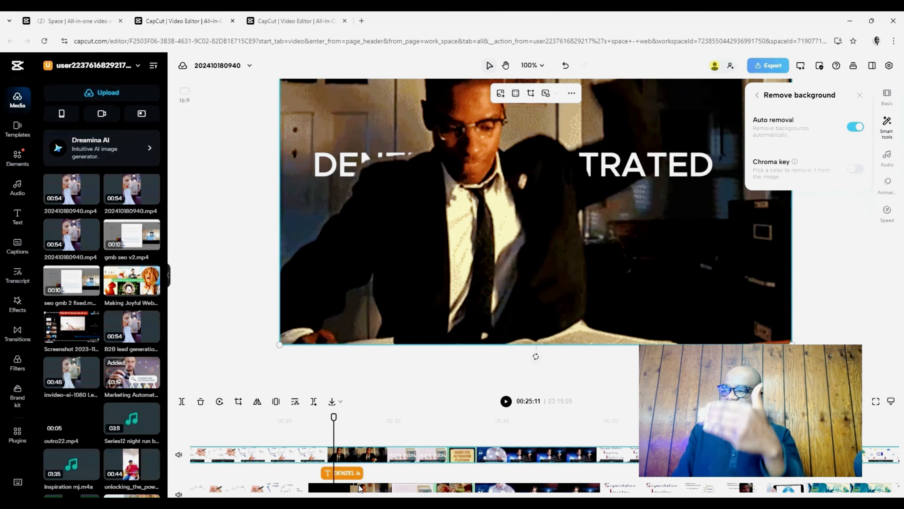
Inspect the layered text and video clips, previewing the frames at 00:24:08 and 00:25:09
{"action": "left_click", "coordinate": [349, 476]}
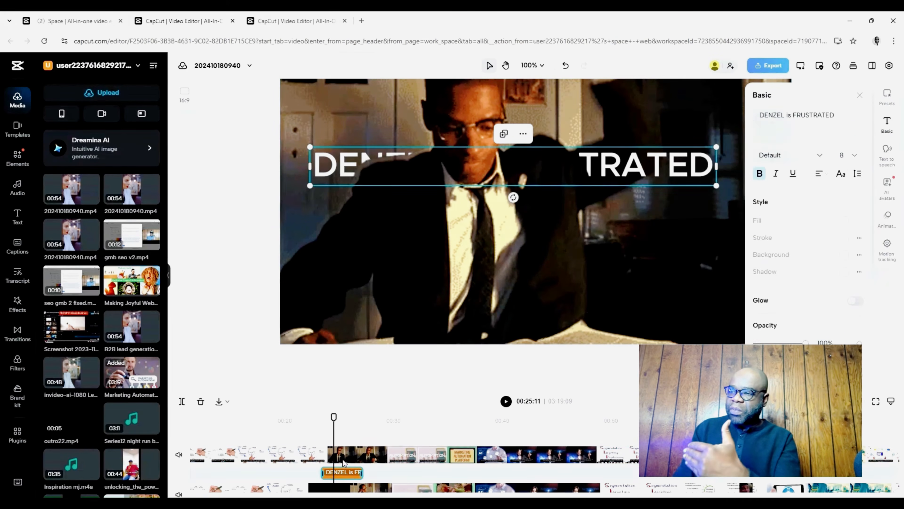
{"action": "left_click", "coordinate": [333, 460]}
{"action": "left_click", "coordinate": [322, 421]}
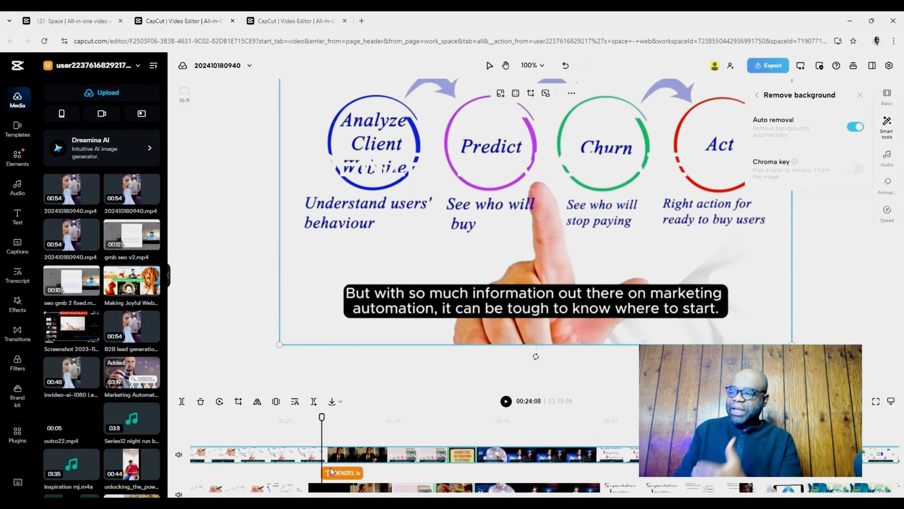
{"action": "left_click", "coordinate": [333, 420]}
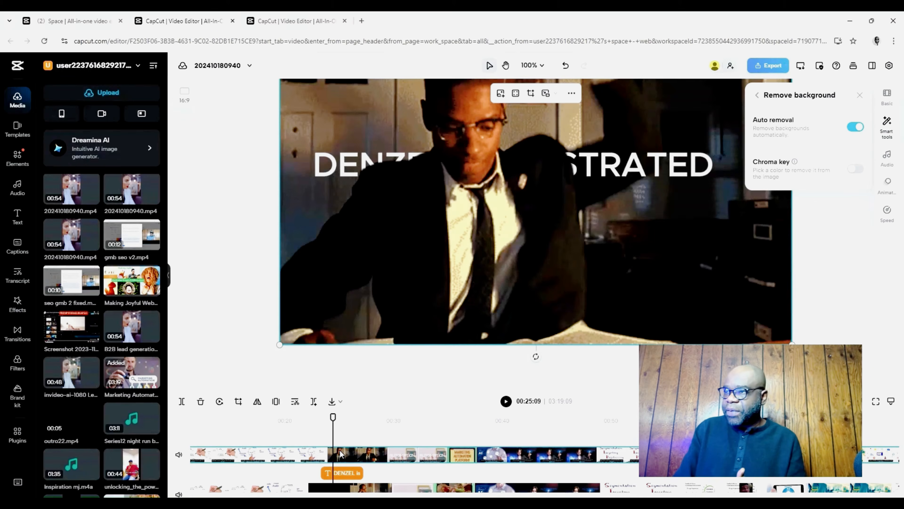
Enlarge the "DENZEL is FRUSTRATED" text slightly and move it up to the height of the seated man's glasses
{"action": "left_click", "coordinate": [336, 476]}
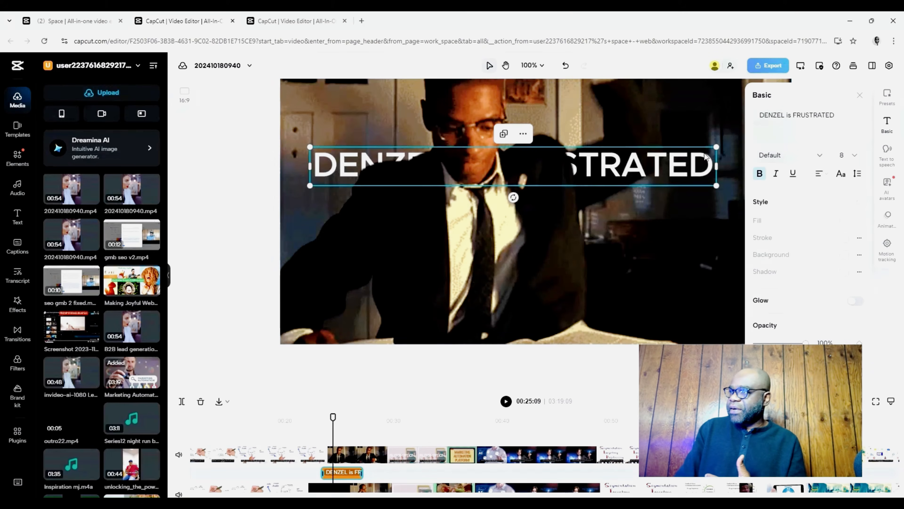
{"action": "left_click_drag", "start_coordinate": [716, 186], "coordinate": [744, 191]}
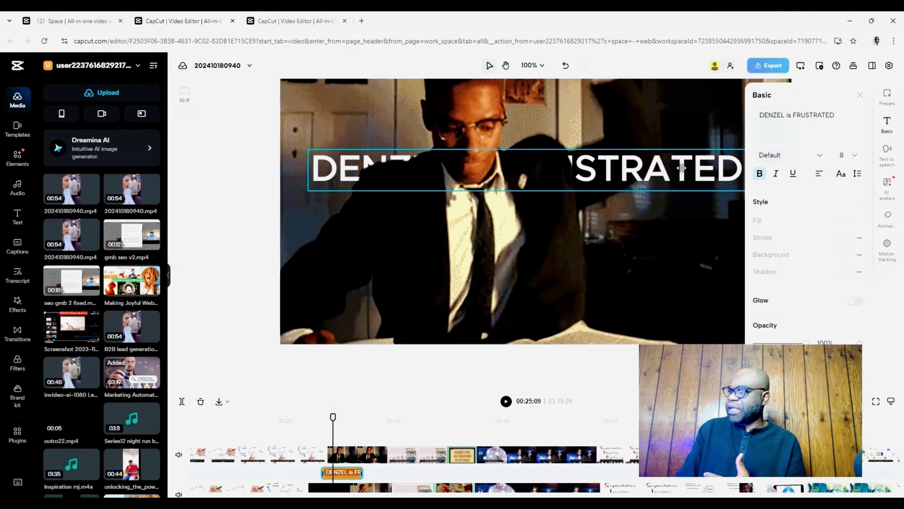
{"action": "left_click_drag", "start_coordinate": [681, 167], "coordinate": [667, 129]}
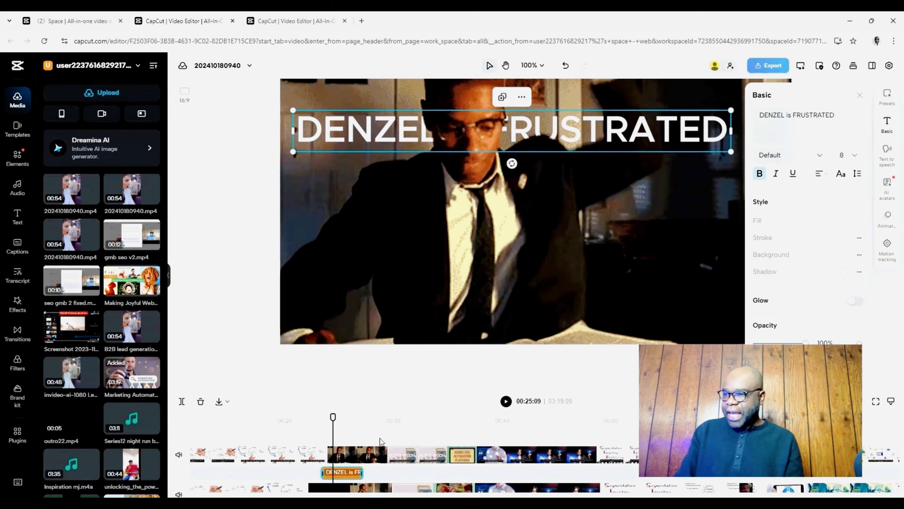
Play the video from just before the text clip to 00:29:01 to check the text-behind-person effect, and dismiss the text settings
{"action": "left_click", "coordinate": [313, 420]}
{"action": "left_click", "coordinate": [506, 401]}
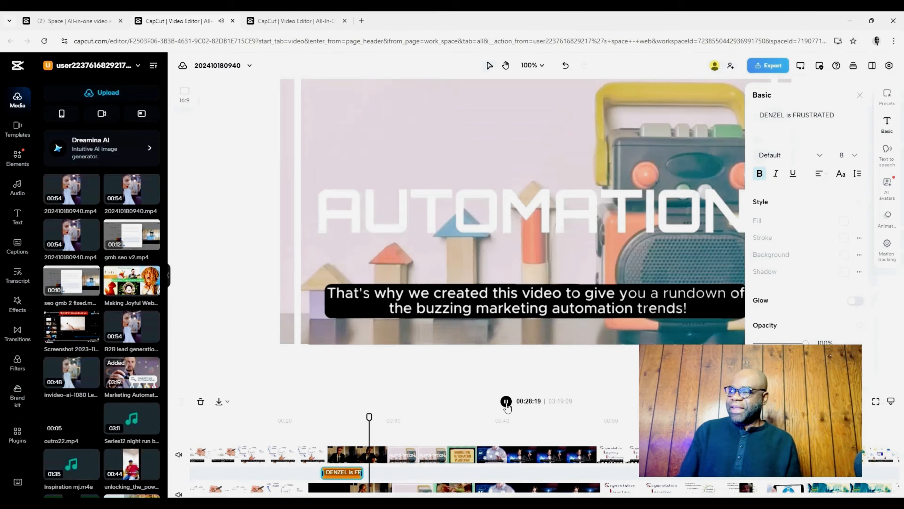
{"action": "left_click", "coordinate": [506, 401]}
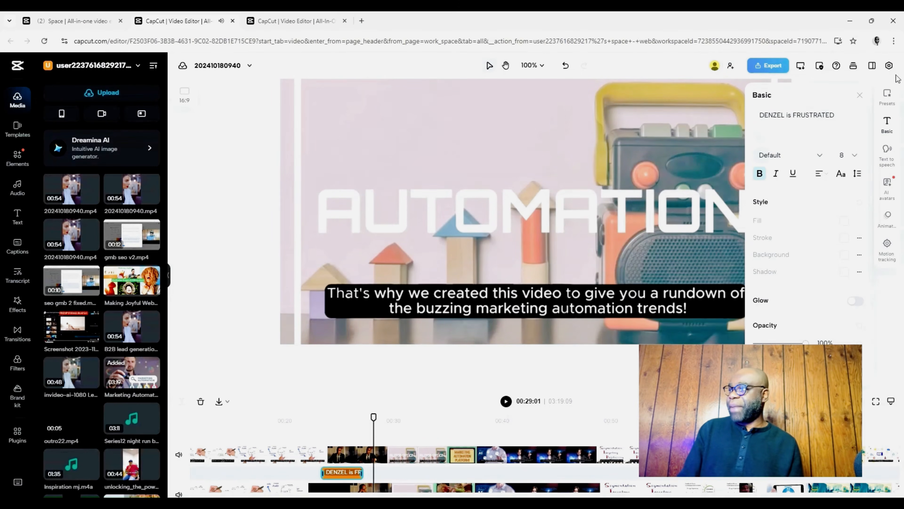
{"action": "left_click", "coordinate": [860, 95]}
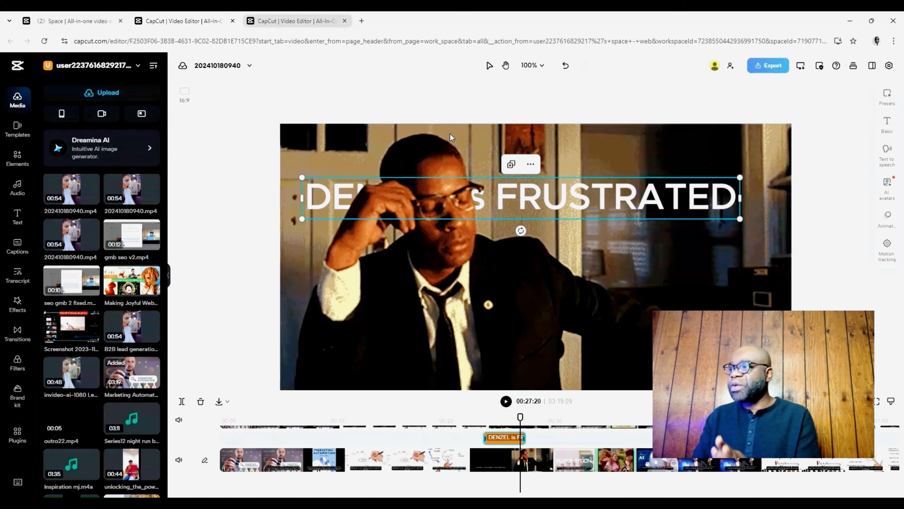
Shift the "DENZEL is FRUSTRATED" text slightly right and up at 00:27:20, and select the original Marketing Automation.mp4 clip below it
{"action": "mouse_move", "coordinate": [614, 199]}
{"action": "left_mouse_down"}
{"action": "mouse_move", "coordinate": [647, 205]}
{"action": "mouse_move", "coordinate": [616, 200]}
{"action": "mouse_move", "coordinate": [637, 192]}
{"action": "mouse_move", "coordinate": [627, 203]}
{"action": "left_mouse_up"}
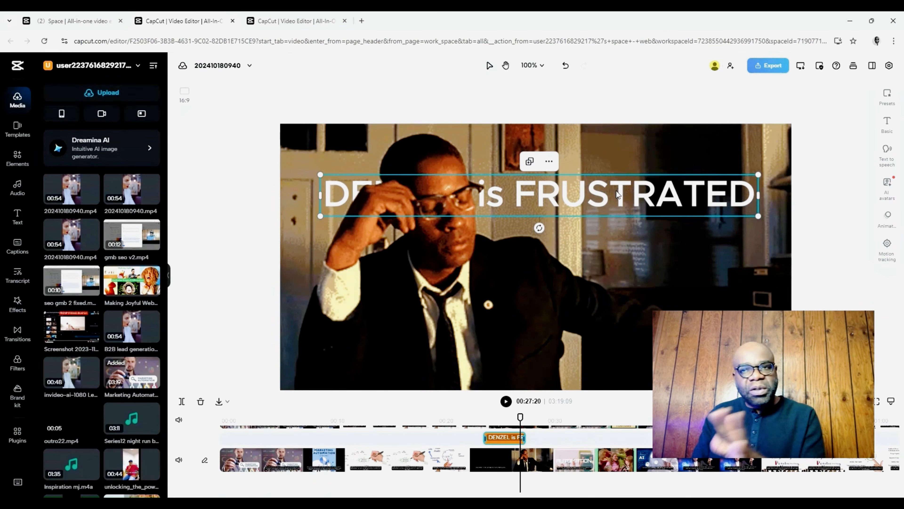
{"action": "scroll", "coordinate": [580, 461], "scroll_direction": "up", "scroll_amount": 2}
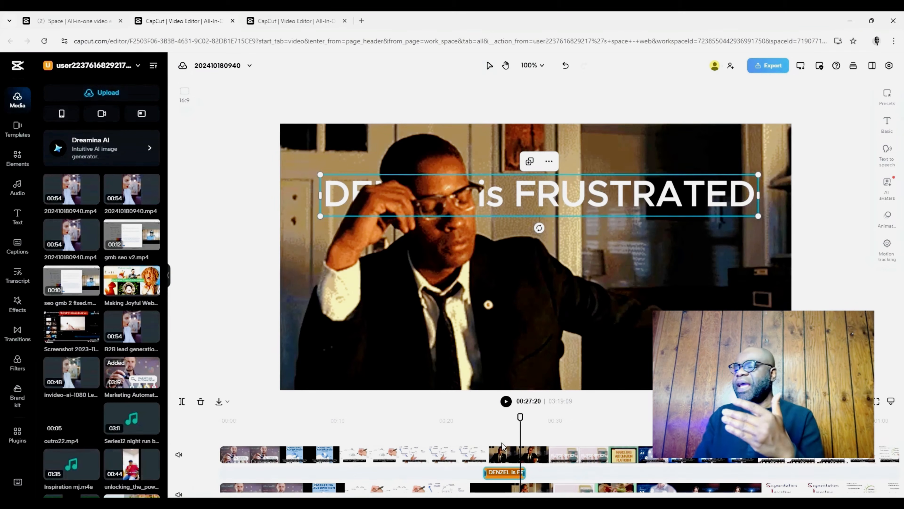
{"action": "scroll", "coordinate": [534, 481], "scroll_direction": "down", "scroll_amount": 1}
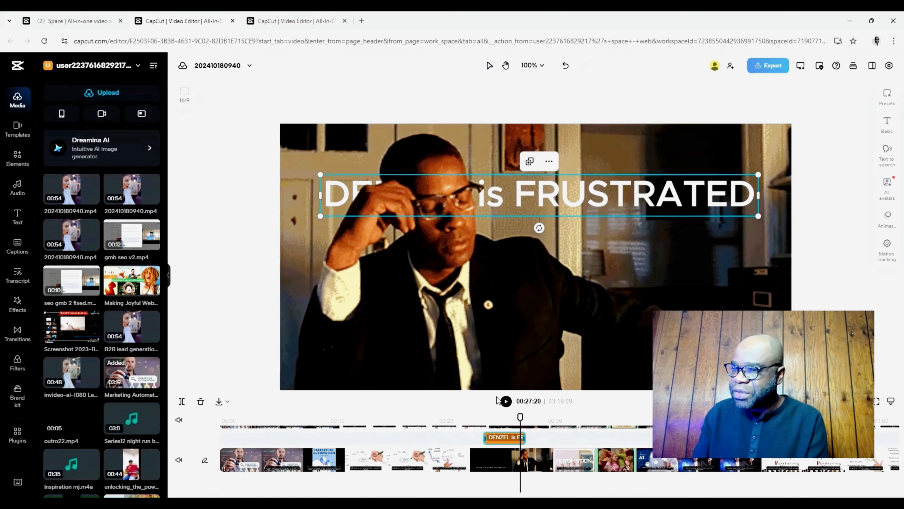
{"action": "left_click", "coordinate": [339, 458]}
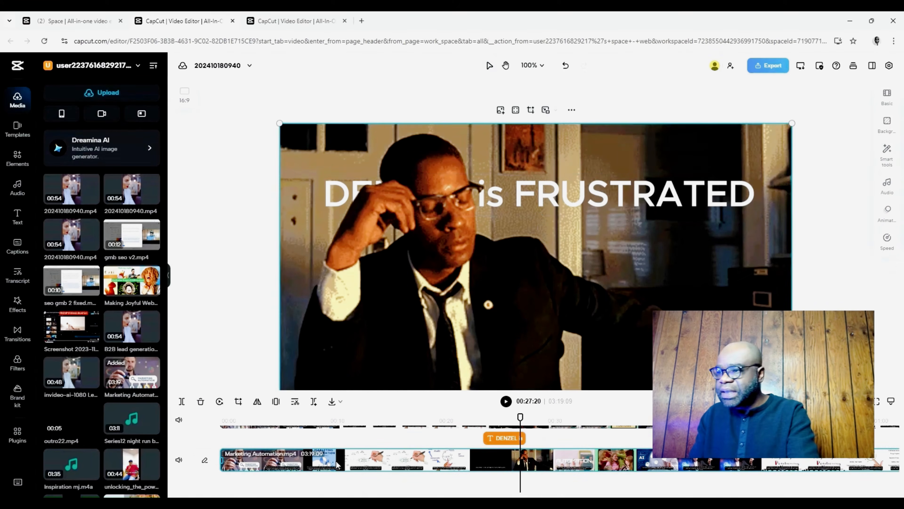
Delete both Marketing Automation.mp4 clips, the original and the background-removed copy, keeping only the "DENZEL is FRUSTRATED" text clip on the timeline
{"action": "key", "text": "Delete"}
{"action": "key", "text": "ctrl+z"}
{"action": "left_click", "coordinate": [379, 456]}
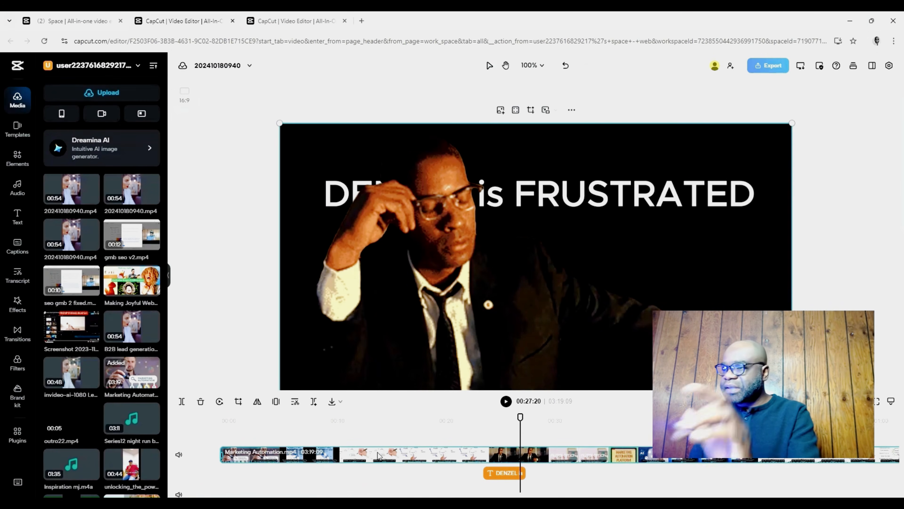
{"action": "key", "text": "Delete"}
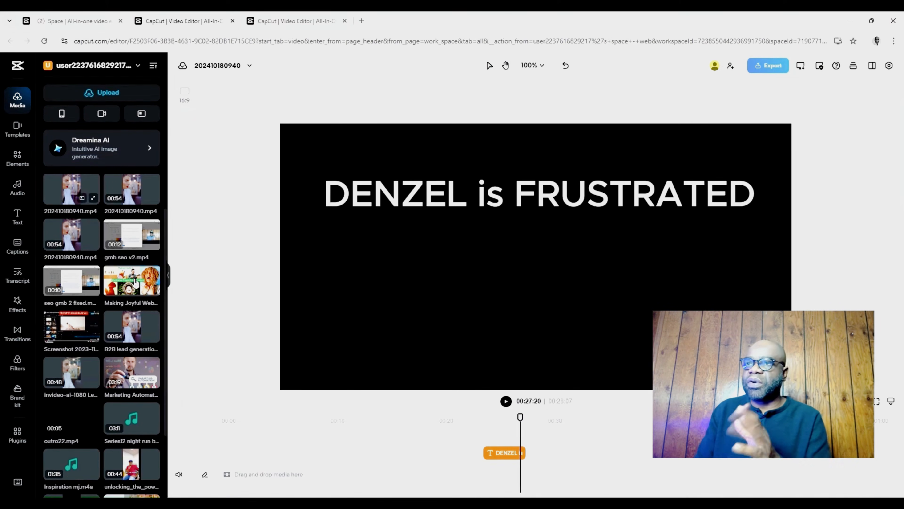
Add the Aria-Sitting 1 avatar from the full AI avatars collection to the start of the timeline
{"action": "left_click", "coordinate": [21, 158]}
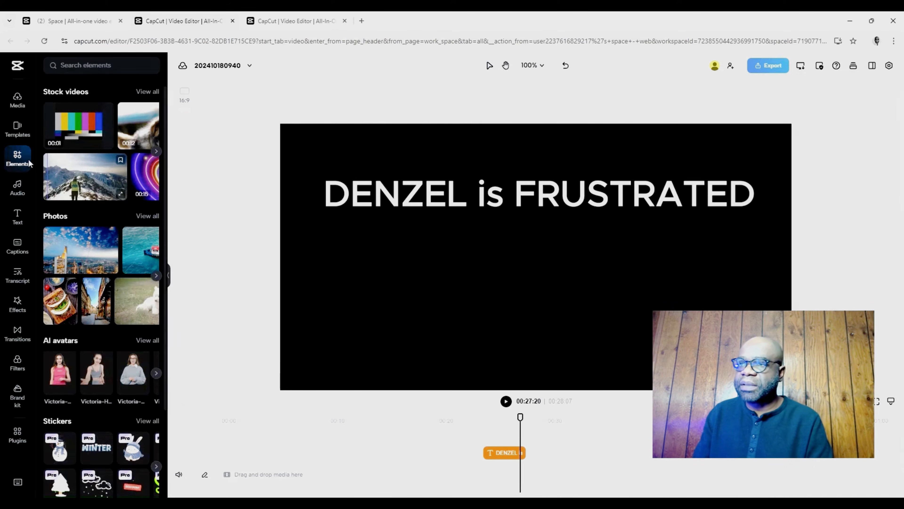
{"action": "left_click", "coordinate": [147, 341]}
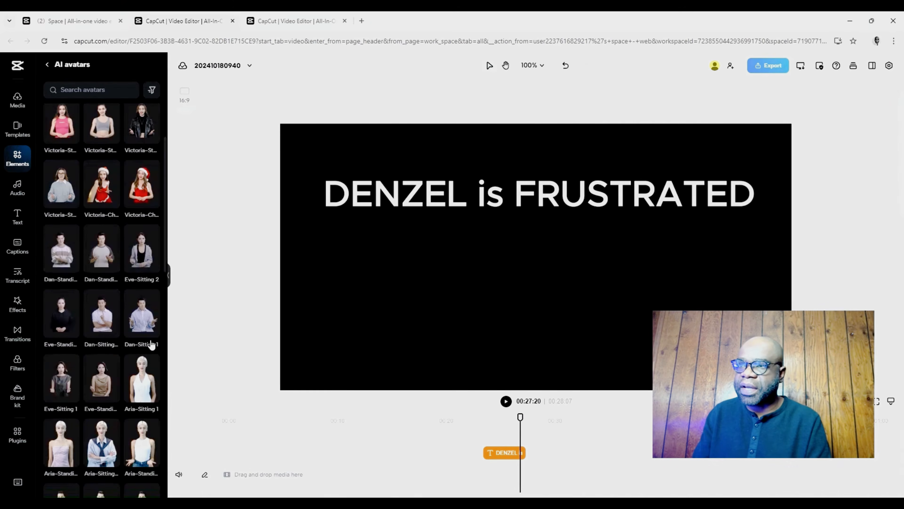
{"action": "scroll", "coordinate": [143, 321], "scroll_direction": "down", "scroll_amount": 5}
{"action": "left_click", "coordinate": [137, 288]}
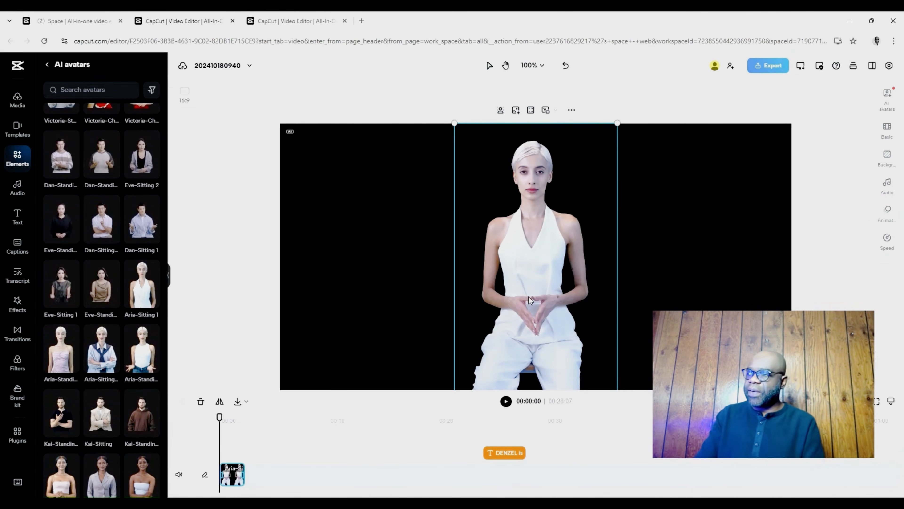
Move the "DENZEL is FRUSTRATED" text clip to the start of the timeline and lower the text to the avatar's chest height
{"action": "left_click", "coordinate": [507, 458]}
{"action": "left_click_drag", "start_coordinate": [507, 457], "coordinate": [241, 457]}
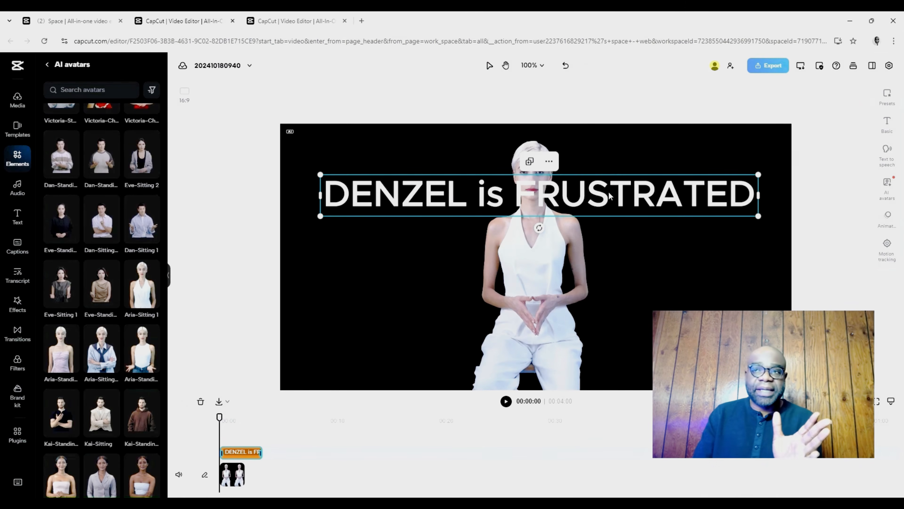
{"action": "left_click_drag", "start_coordinate": [609, 197], "coordinate": [612, 244]}
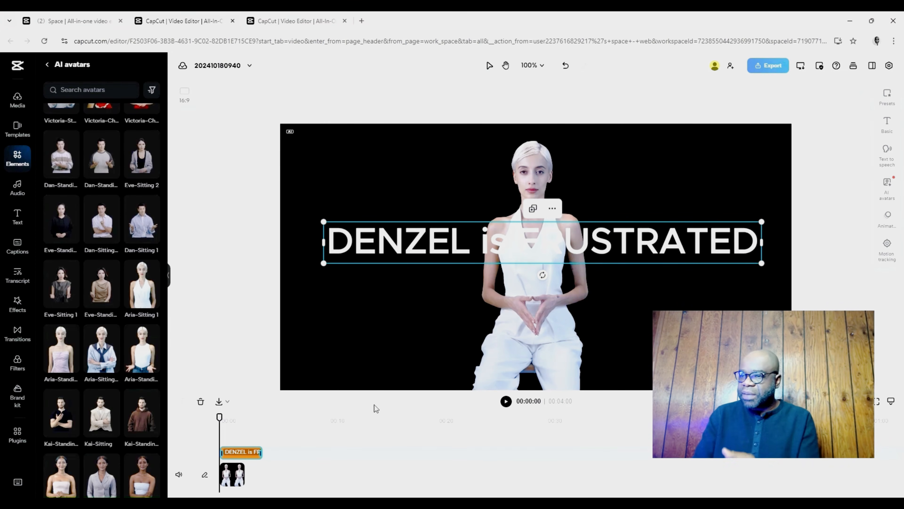
Place the avatar clip on a track above the text and remove the avatar's background at 00:00:23
{"action": "left_click_drag", "start_coordinate": [234, 485], "coordinate": [233, 445]}
{"action": "left_click", "coordinate": [227, 429]}
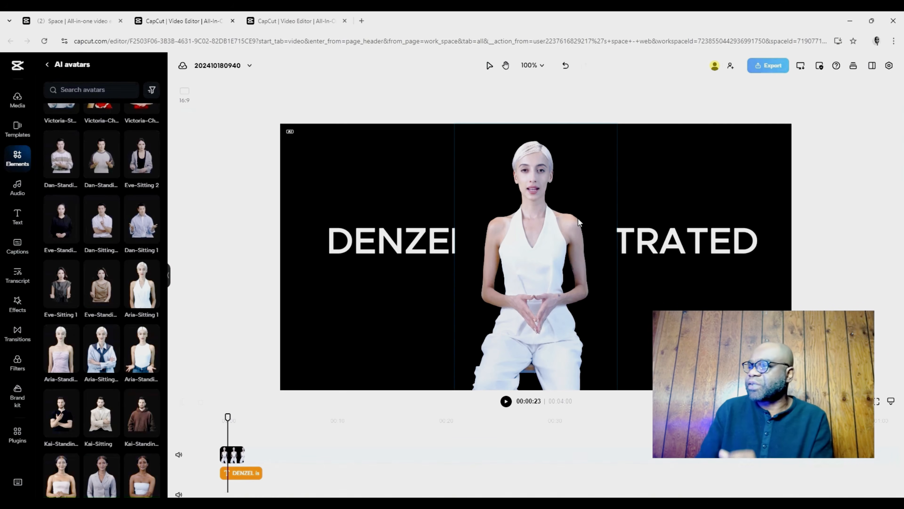
{"action": "right_click", "coordinate": [566, 216]}
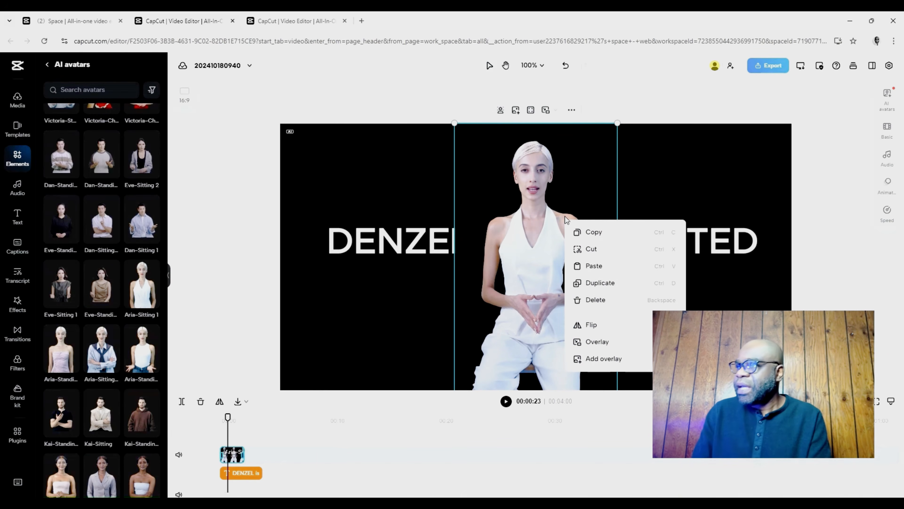
{"action": "left_click", "coordinate": [500, 114]}
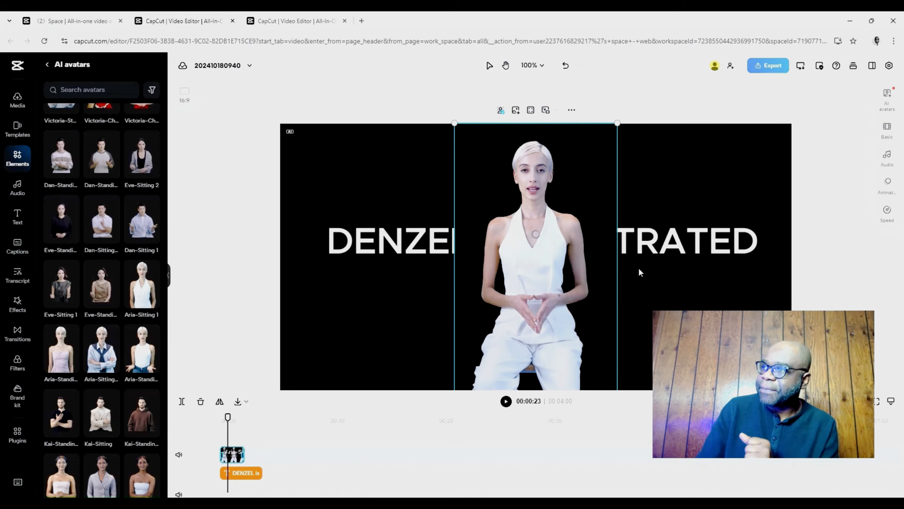
Shift the avatar left and slightly up in the frame so that it stands in front of "ZEL" in the text
{"action": "left_click_drag", "start_coordinate": [516, 286], "coordinate": [488, 276]}
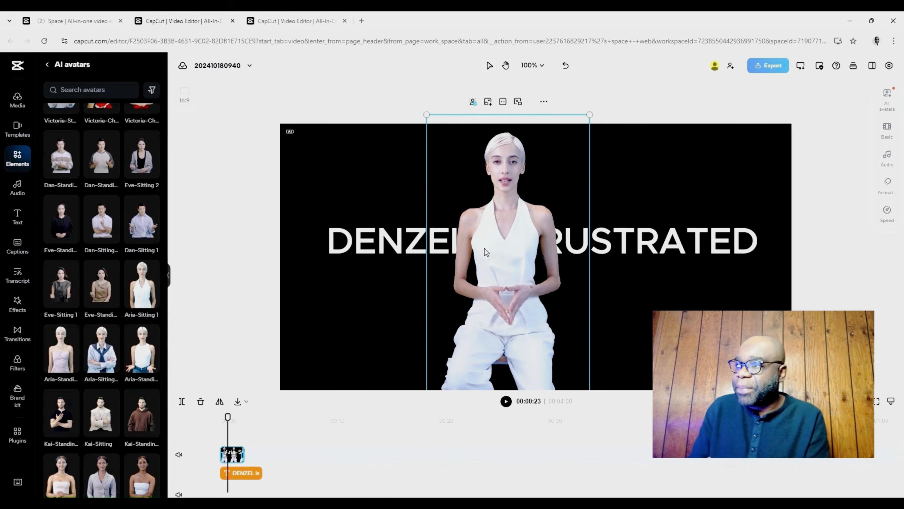
{"action": "mouse_move", "coordinate": [508, 260]}
{"action": "left_mouse_down"}
{"action": "mouse_move", "coordinate": [557, 263]}
{"action": "mouse_move", "coordinate": [502, 272]}
{"action": "left_mouse_up"}
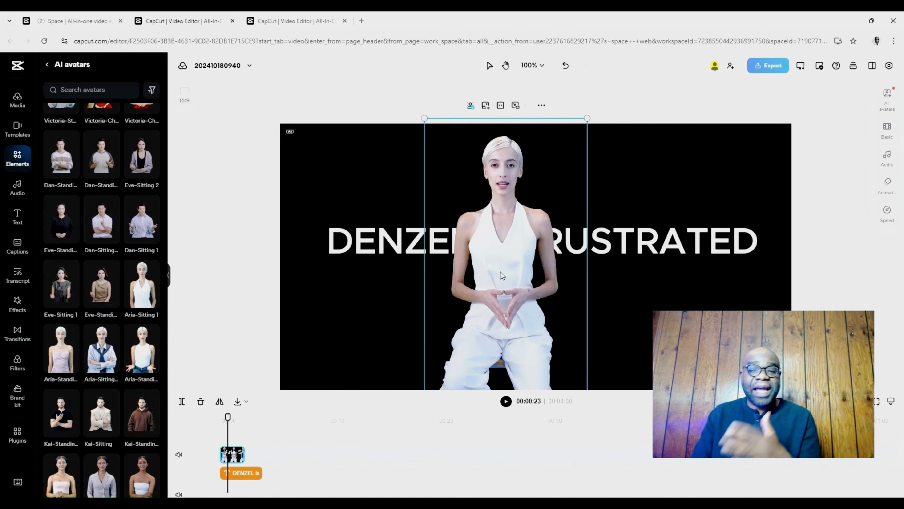
{"action": "left_click_drag", "start_coordinate": [501, 272], "coordinate": [437, 262]}
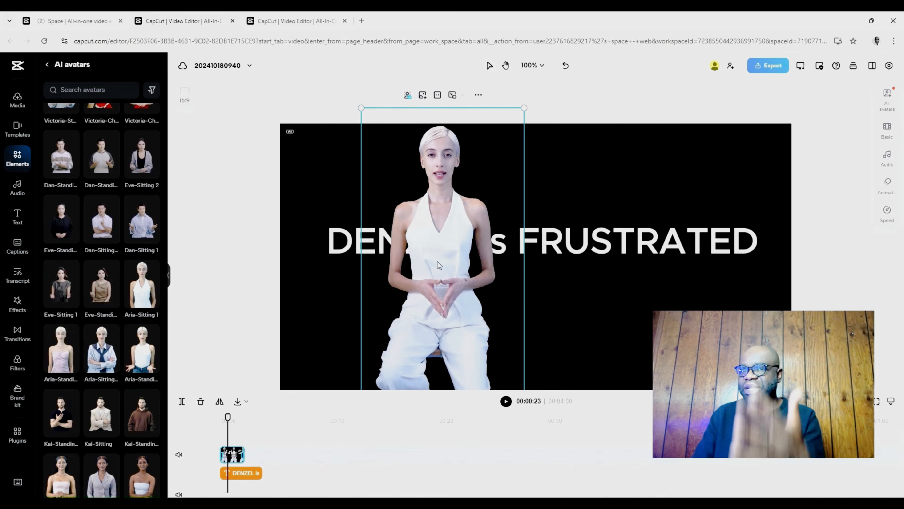